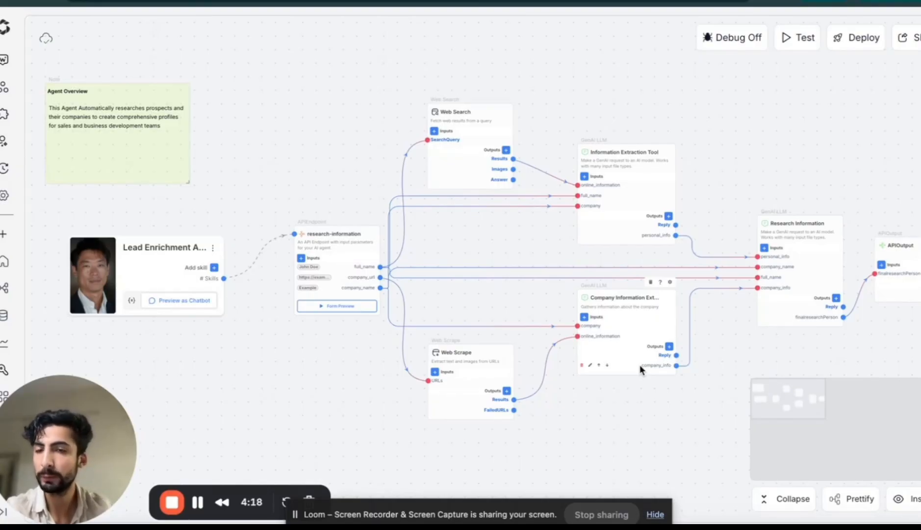
Test the agent as a chat by asking it to tell about the prospect by full name, stating that he works at smythos
click(797, 42)
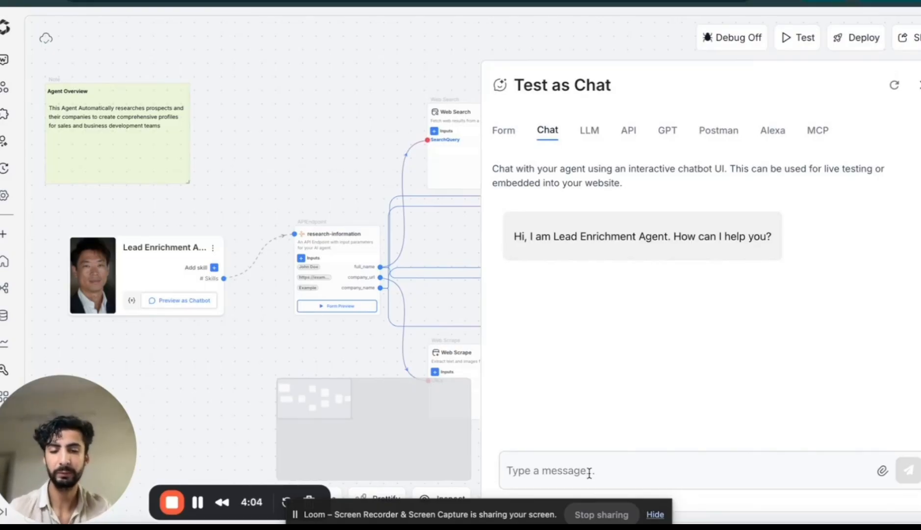
text(t)
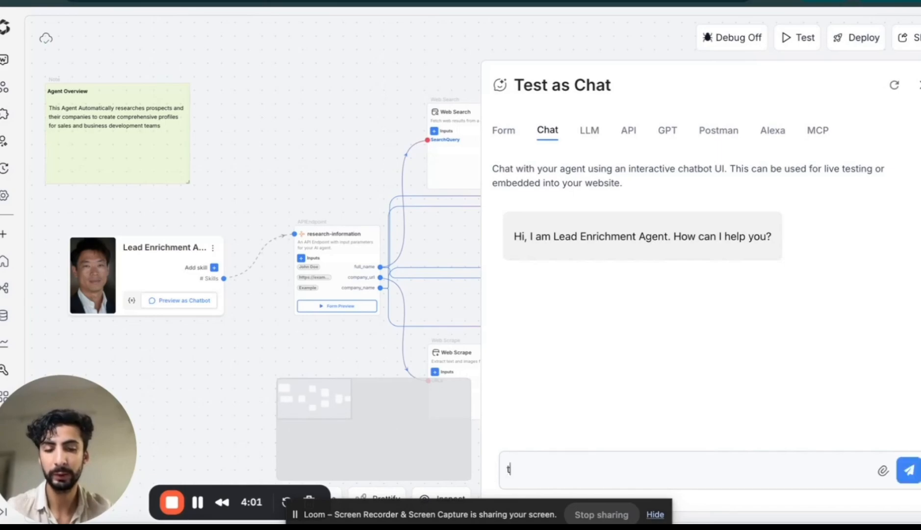
text(ell me a)
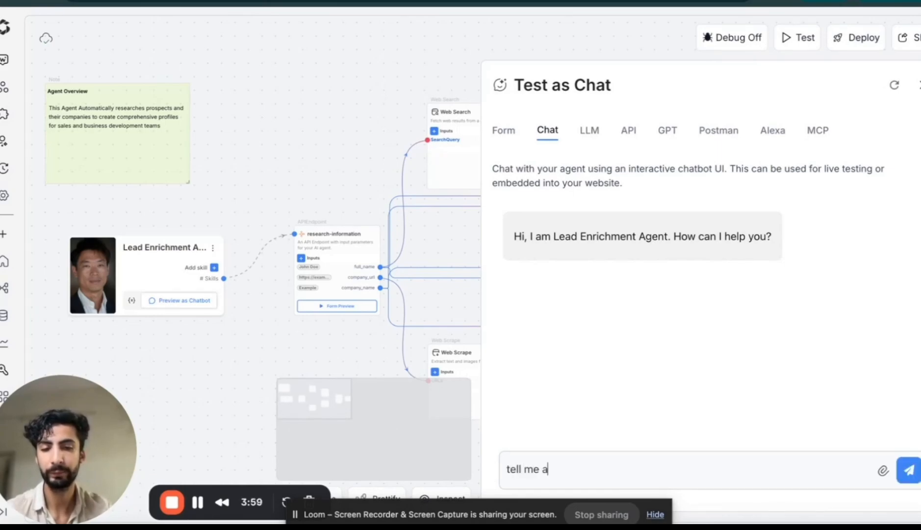
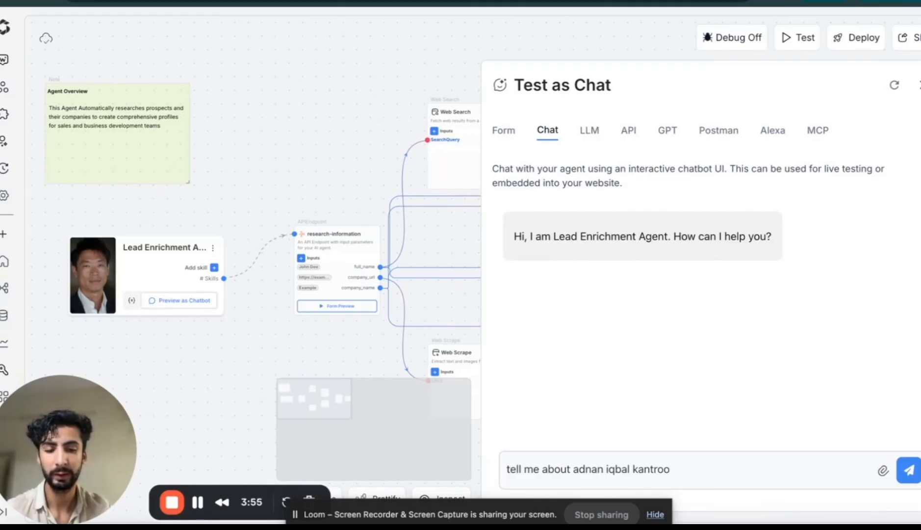
text(. he w)
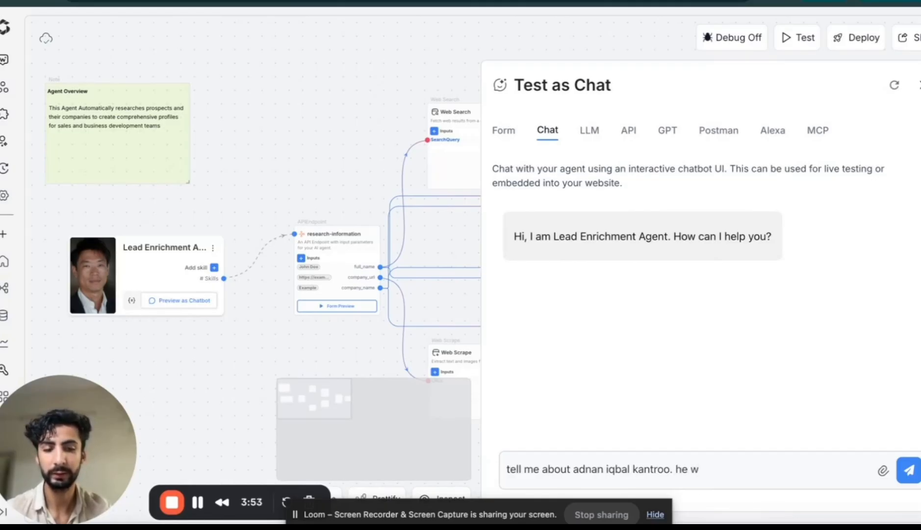
text(orks at smy)
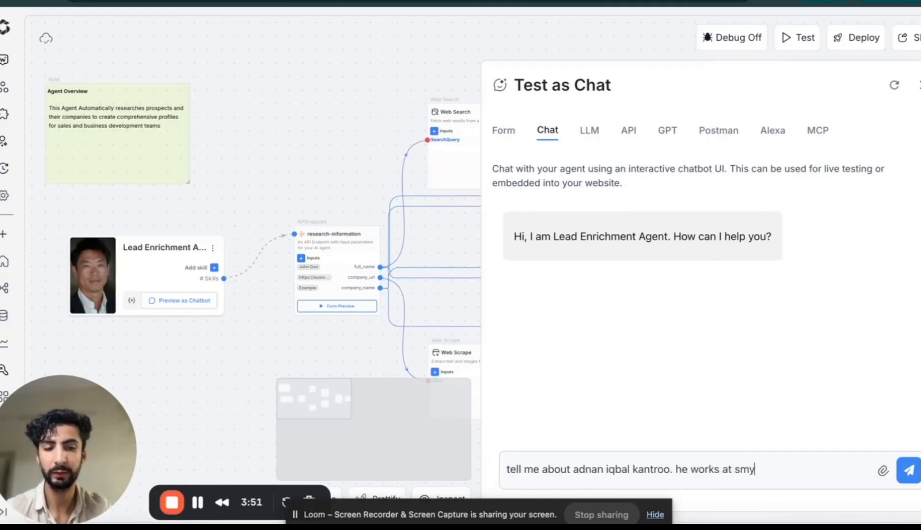
text(thos)
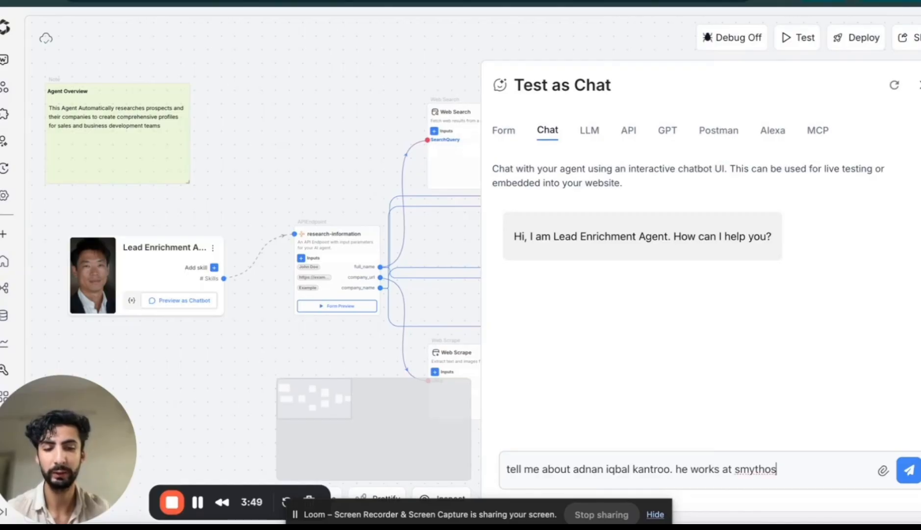
text(.)
key(Return)
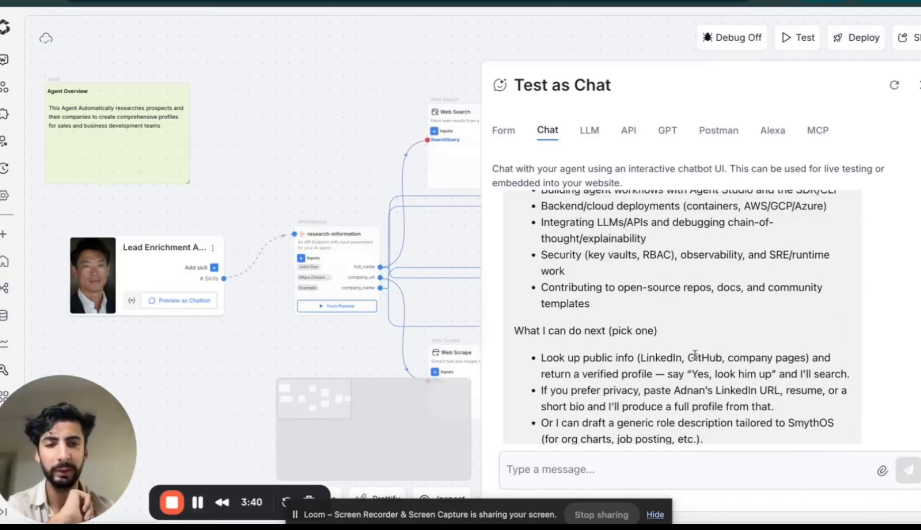
Examine the beginning of the agent's reply, including the introduction and the quick summary of the prospect
scroll(695, 355, up, 5)
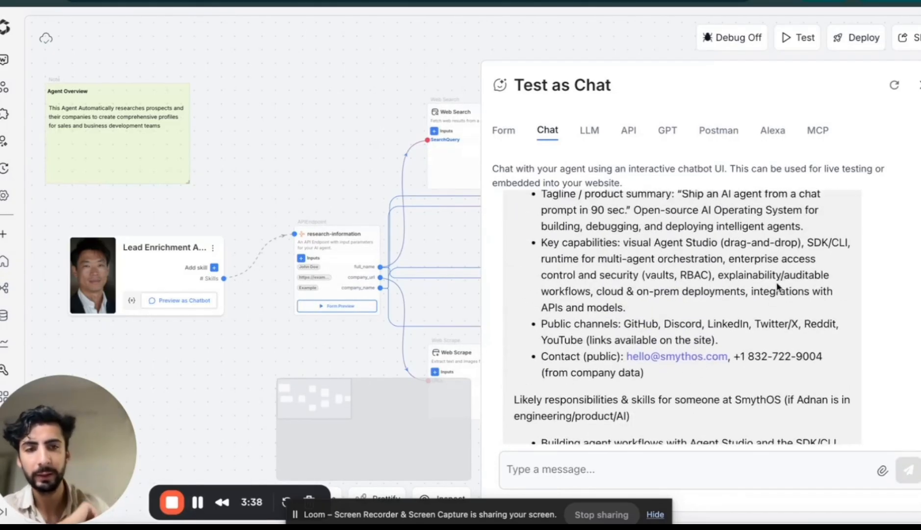
scroll(778, 287, up, 6)
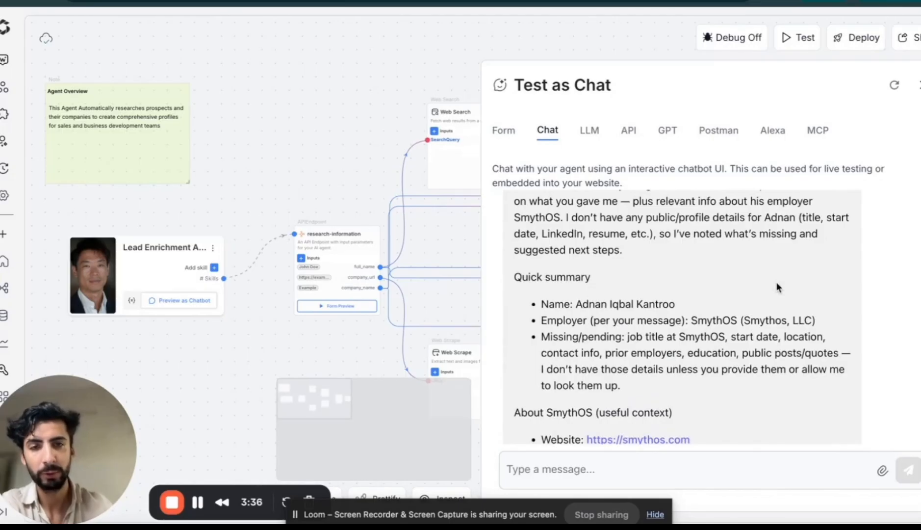
scroll(778, 287, up, 3)
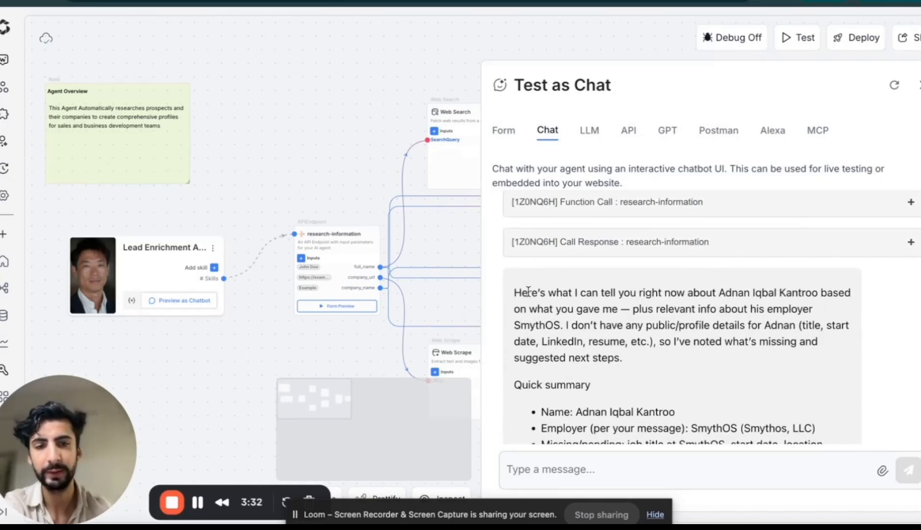
drag(528, 292, 640, 337)
click(641, 337)
scroll(711, 295, up, 3)
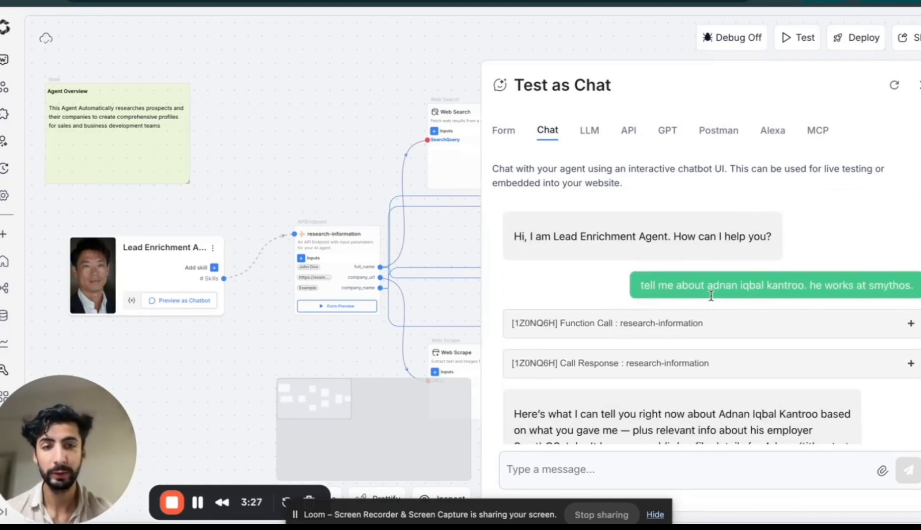
scroll(697, 297, down, 1)
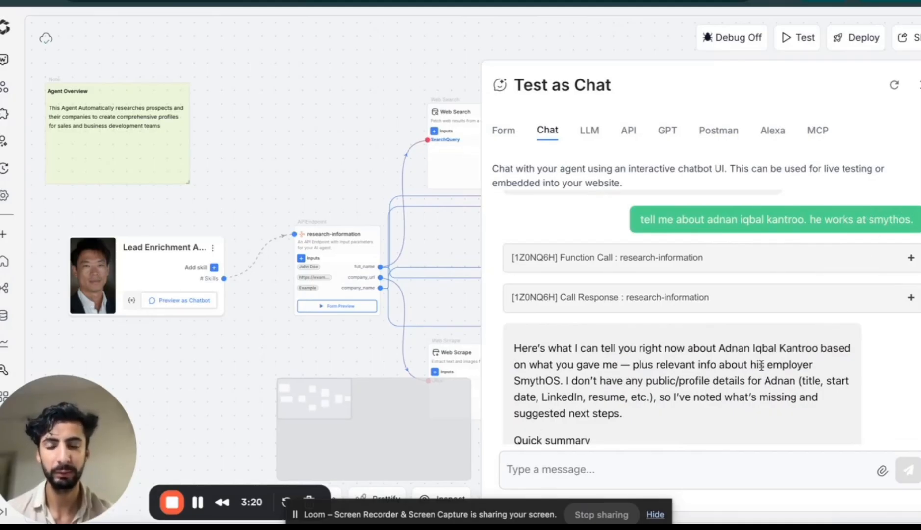
scroll(761, 366, down, 1)
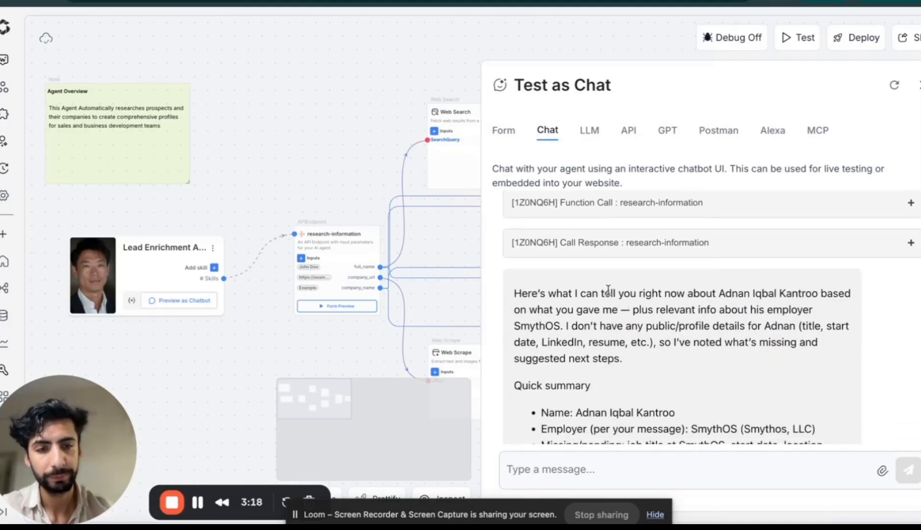
drag(608, 290, 695, 364)
click(696, 364)
scroll(695, 365, down, 1)
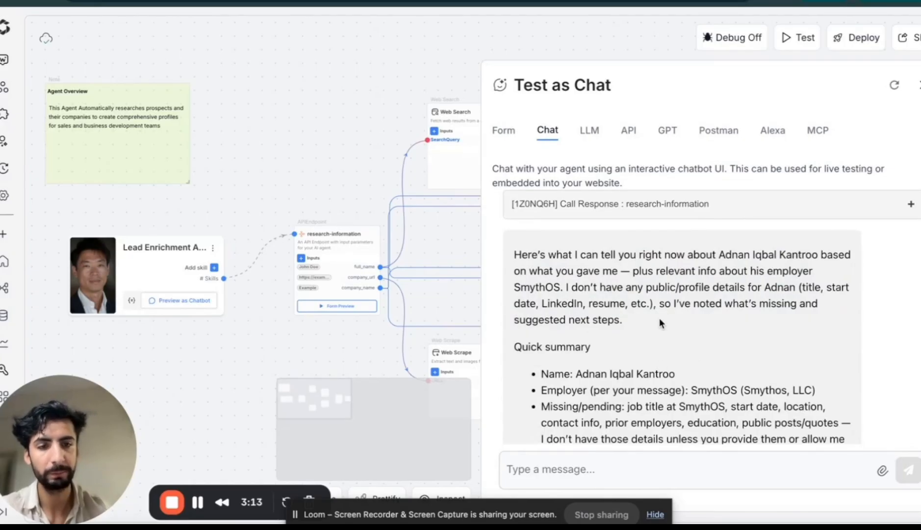
scroll(662, 322, down, 1)
drag(577, 316, 652, 382)
click(651, 381)
scroll(652, 387, down, 2)
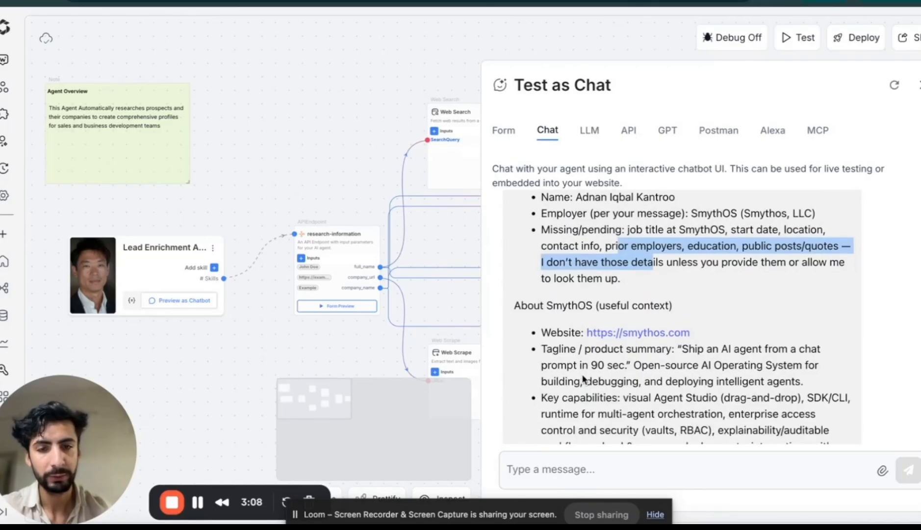
Read the reply's SmythOS company context and the likely responsibilities and skills section
click(550, 304)
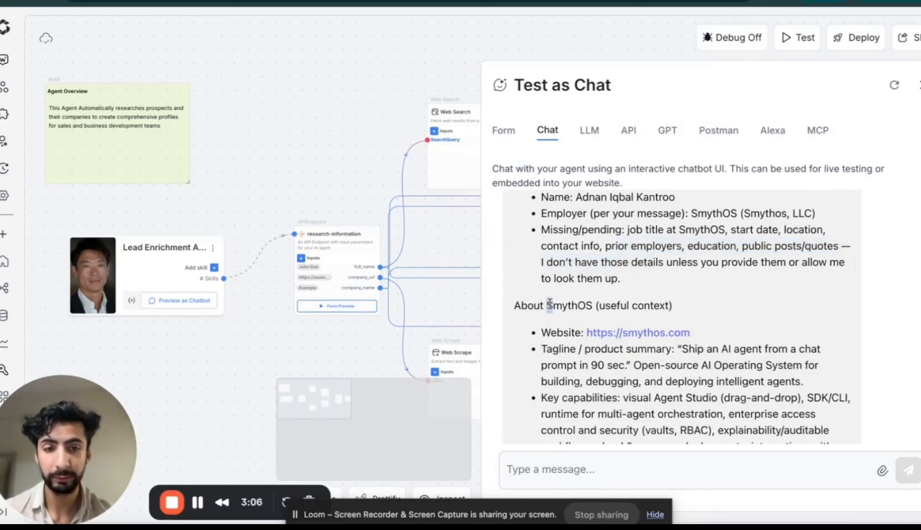
drag(550, 304, 582, 350)
click(581, 350)
scroll(629, 367, down, 1)
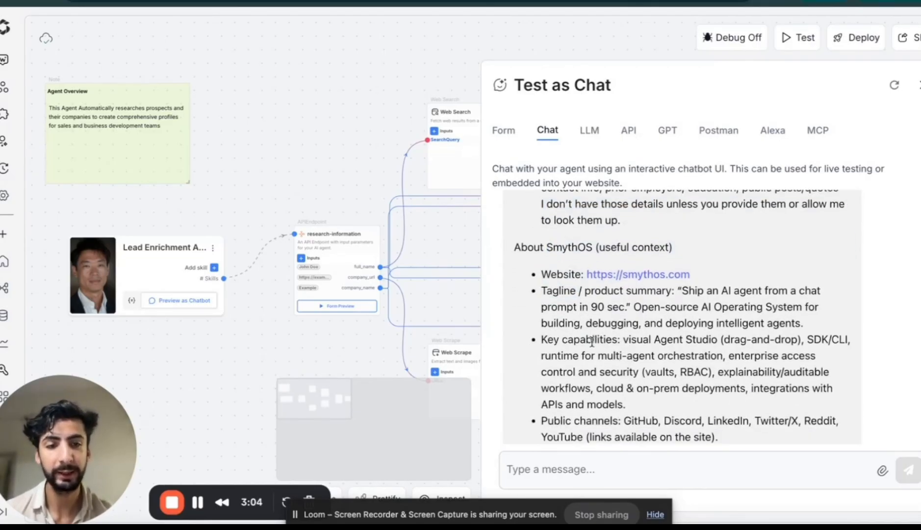
scroll(660, 385, down, 2)
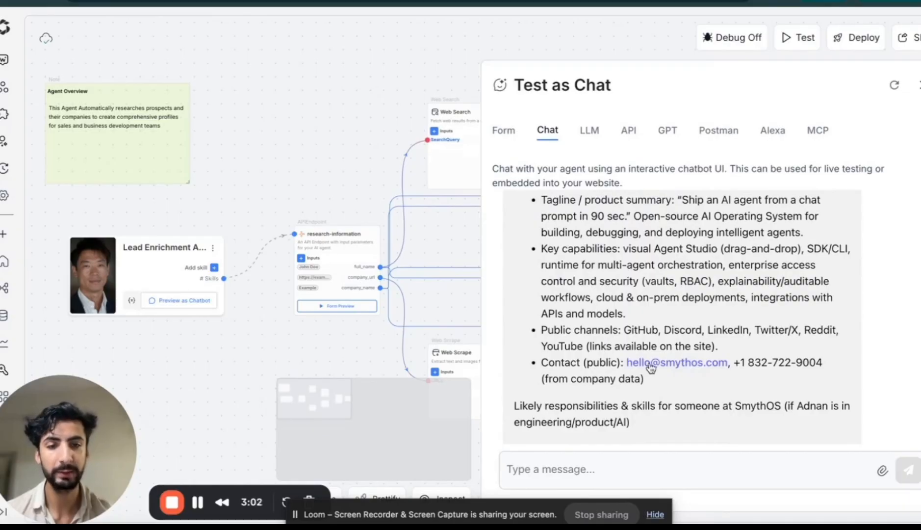
scroll(690, 388, down, 1)
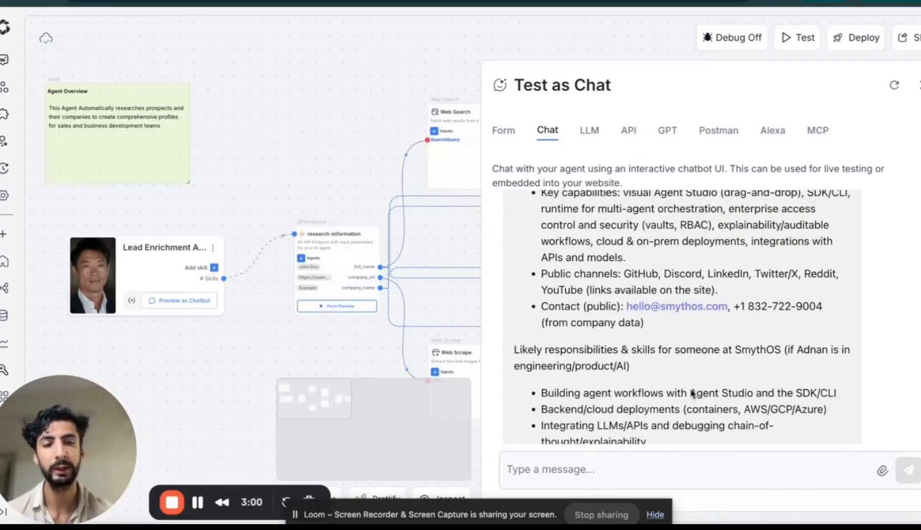
scroll(691, 392, down, 1)
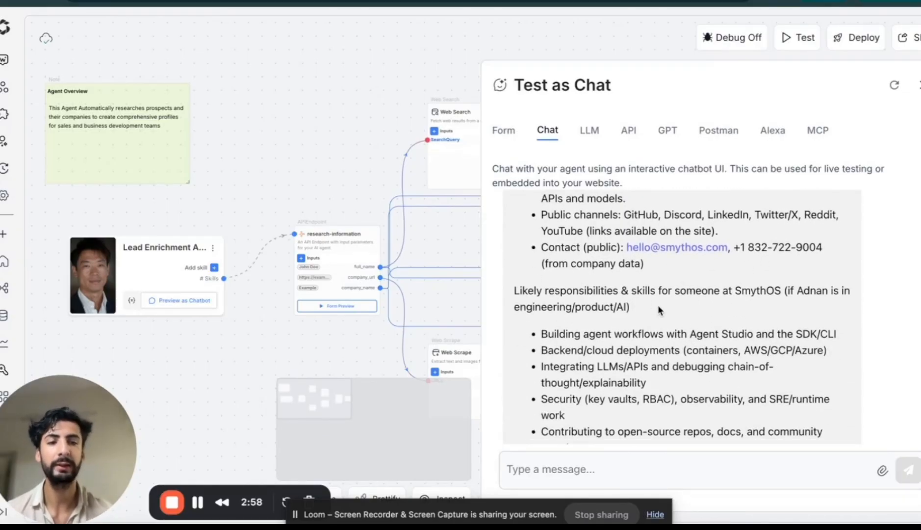
drag(556, 337, 650, 434)
click(650, 434)
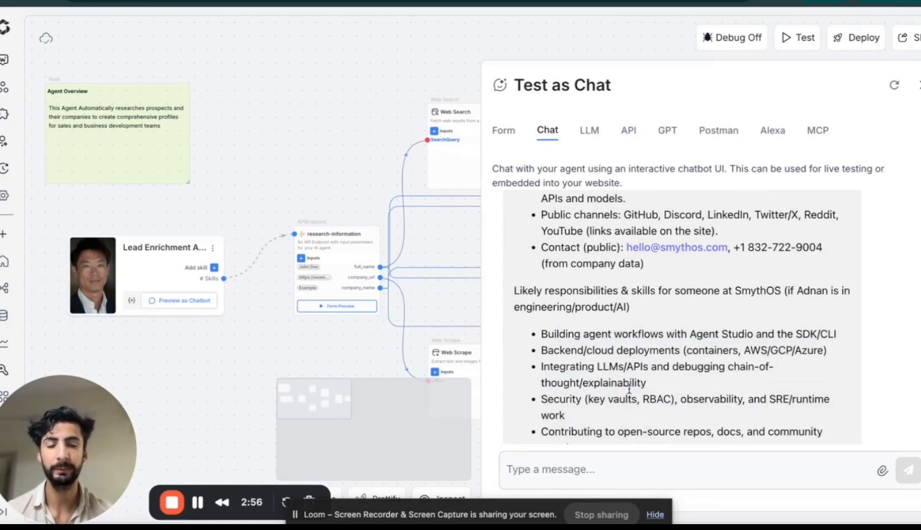
Read the follow-up options the agent offers at the end of its reply
scroll(629, 389, down, 2)
scroll(643, 332, down, 3)
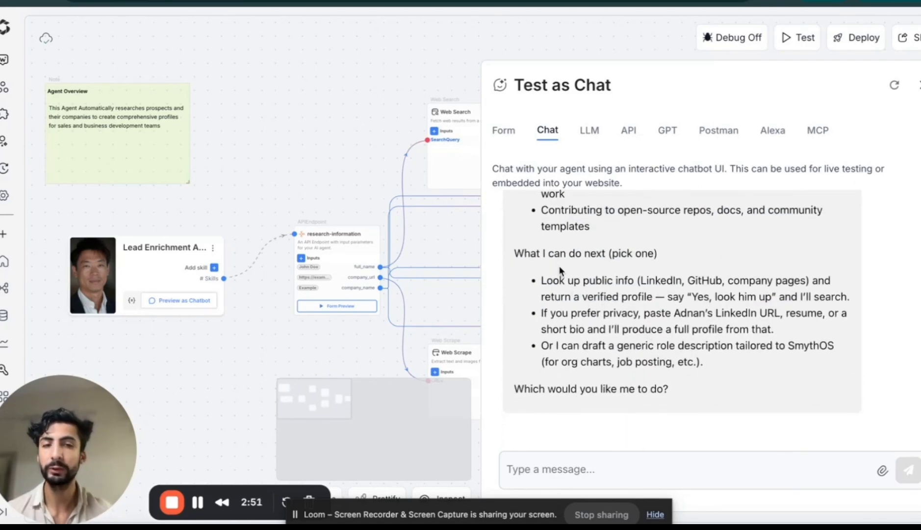
drag(541, 255, 612, 281)
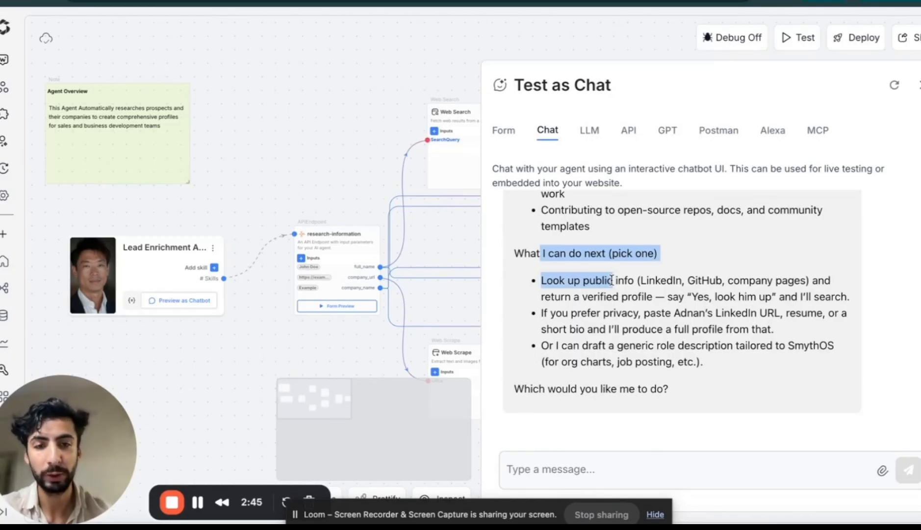
click(555, 275)
drag(542, 281, 641, 317)
click(631, 314)
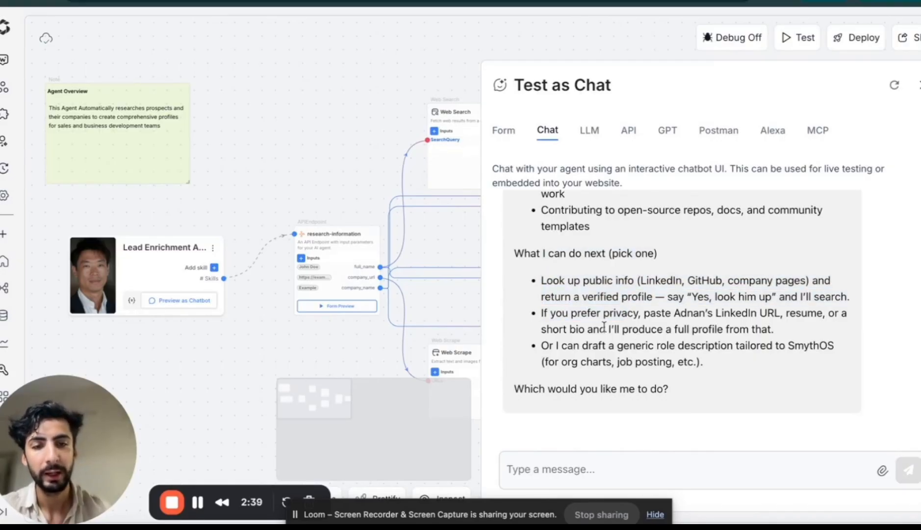
drag(582, 346, 671, 374)
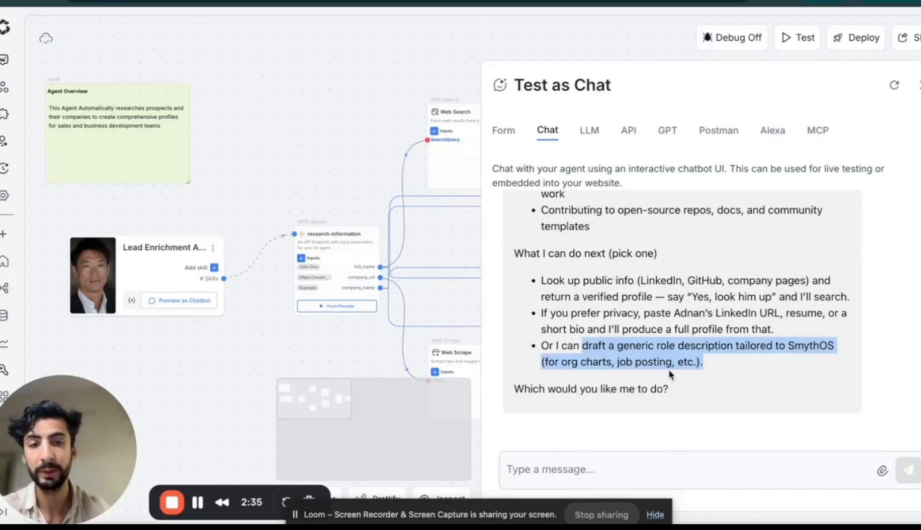
Review the whole reply again, comparing the company details, responsibilities, quick summary and suggested options
scroll(676, 227, up, 6)
scroll(627, 245, up, 2)
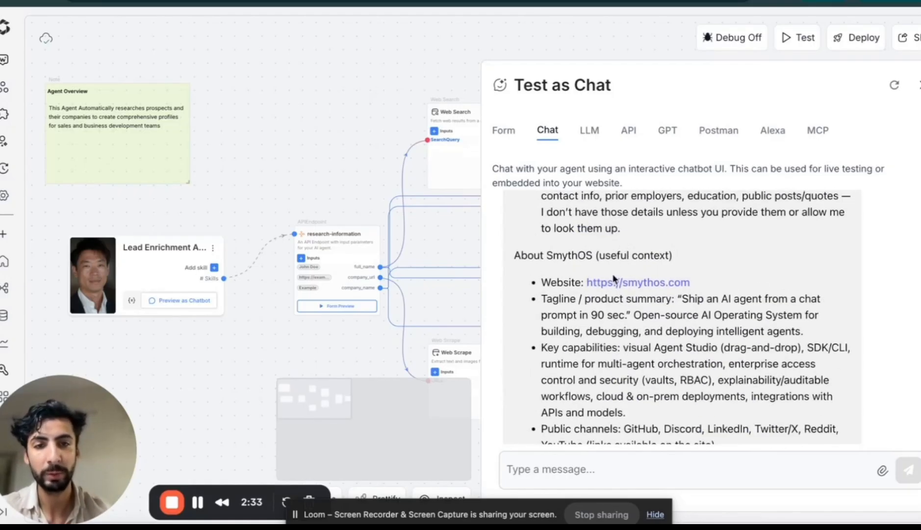
scroll(632, 368, down, 8)
drag(561, 392, 638, 407)
click(638, 408)
scroll(622, 305, up, 1)
scroll(622, 306, up, 5)
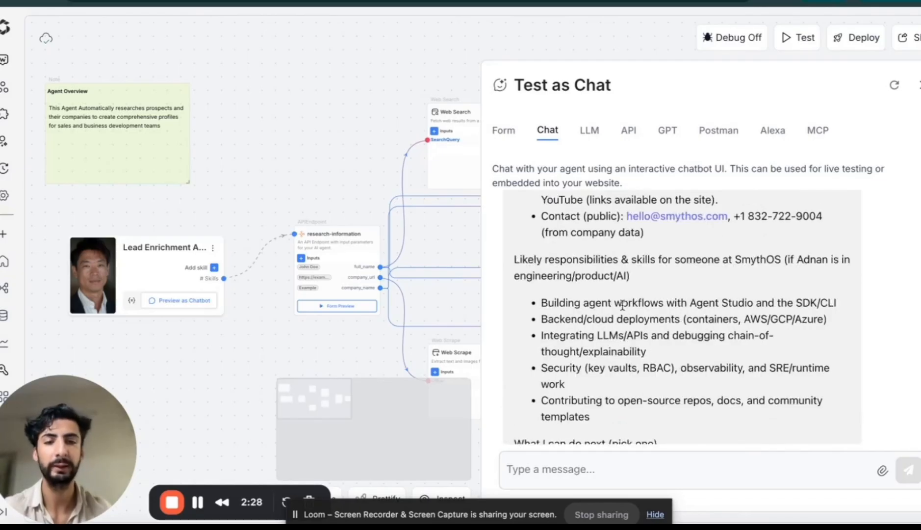
scroll(568, 255, down, 6)
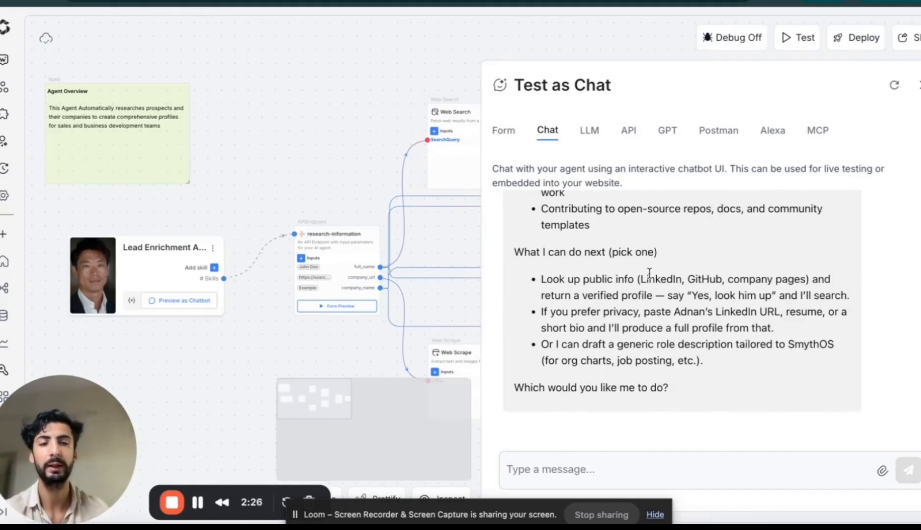
scroll(647, 273, up, 5)
scroll(650, 273, up, 2)
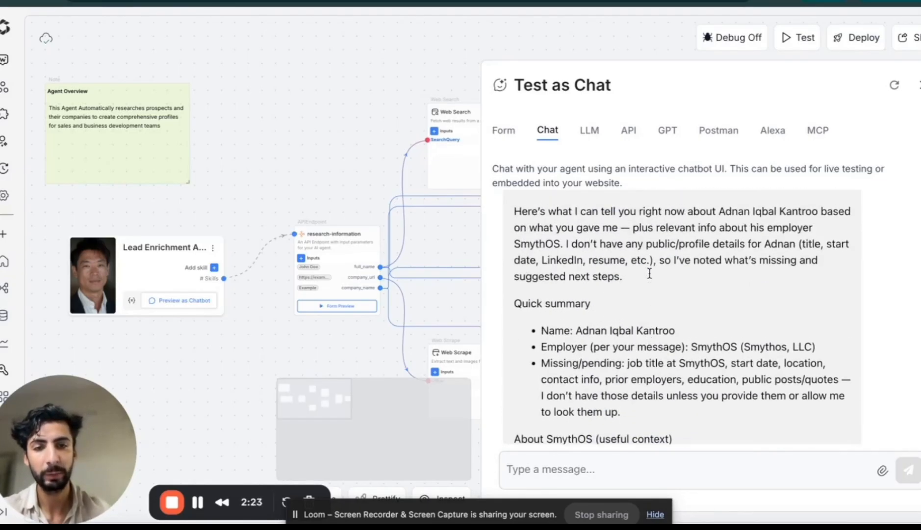
scroll(649, 273, down, 8)
scroll(614, 313, up, 5)
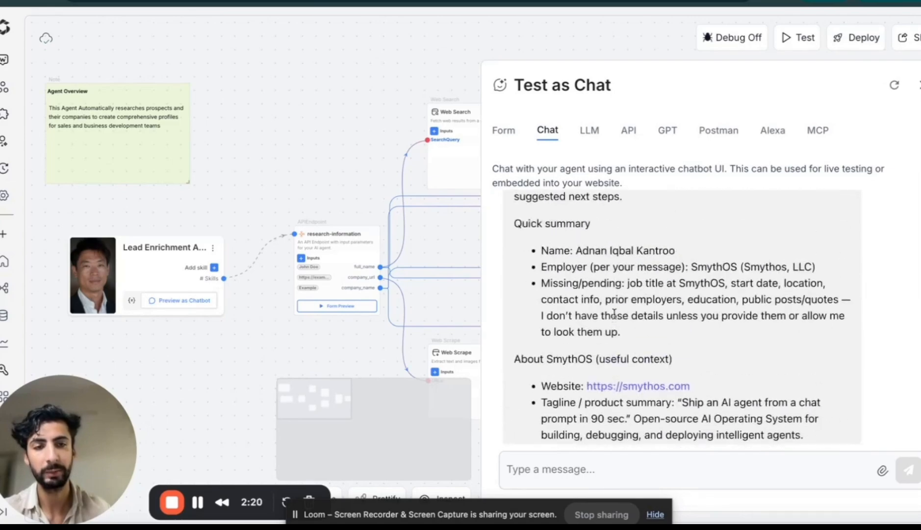
scroll(614, 313, down, 6)
Switch the agent test from chat to the form with the full name, company URL and company name inputs
click(590, 468)
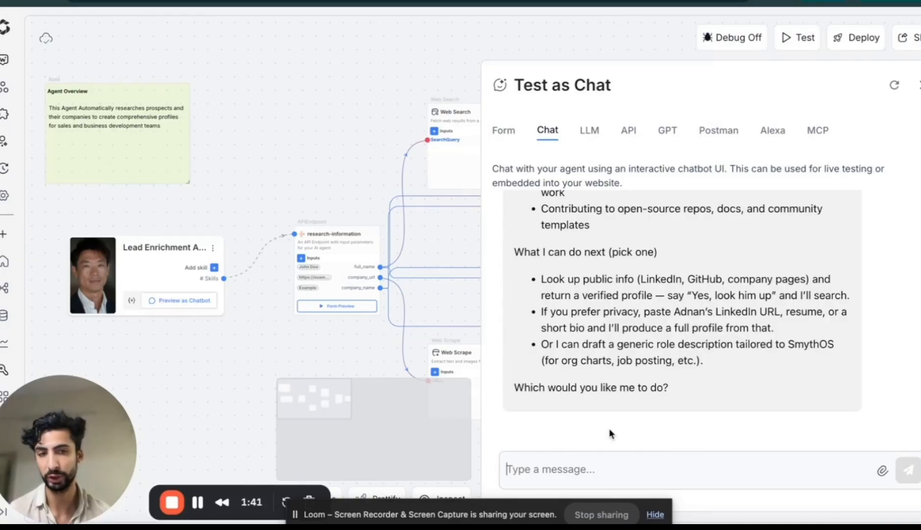
scroll(673, 310, up, 3)
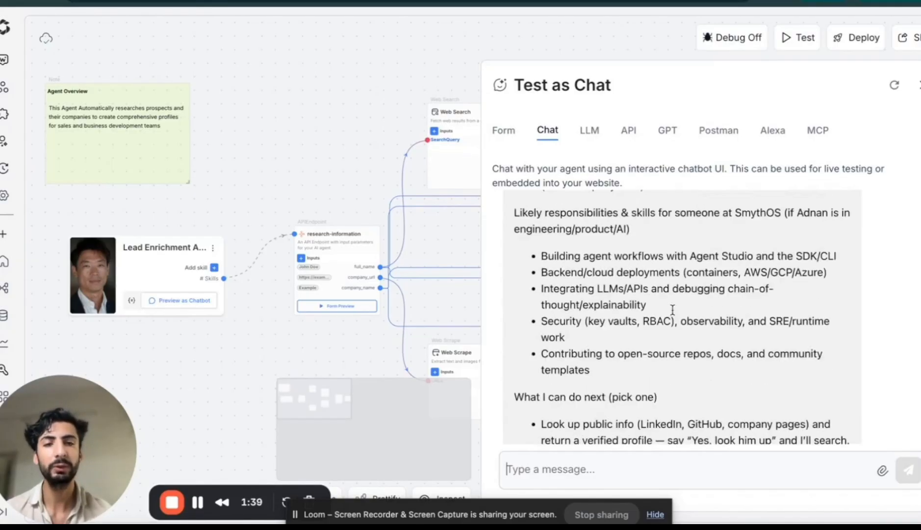
scroll(673, 310, up, 5)
scroll(673, 309, down, 2)
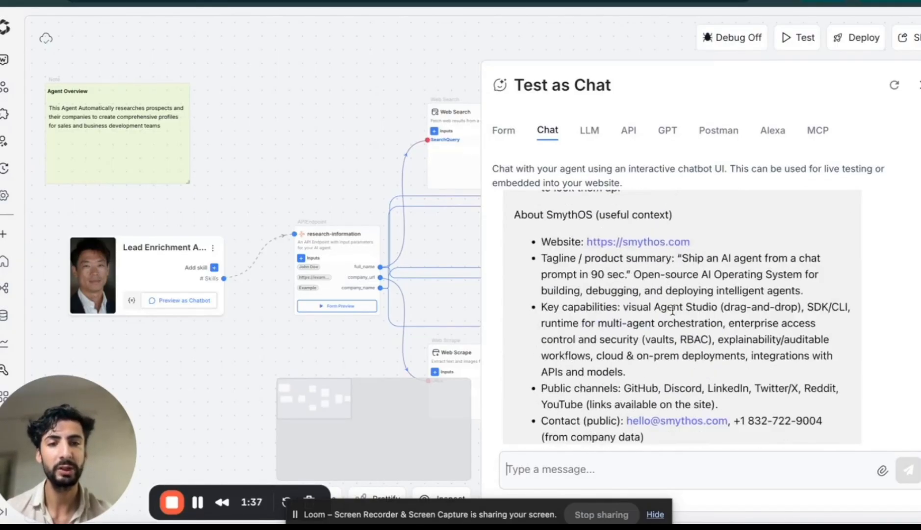
scroll(673, 309, down, 5)
click(504, 130)
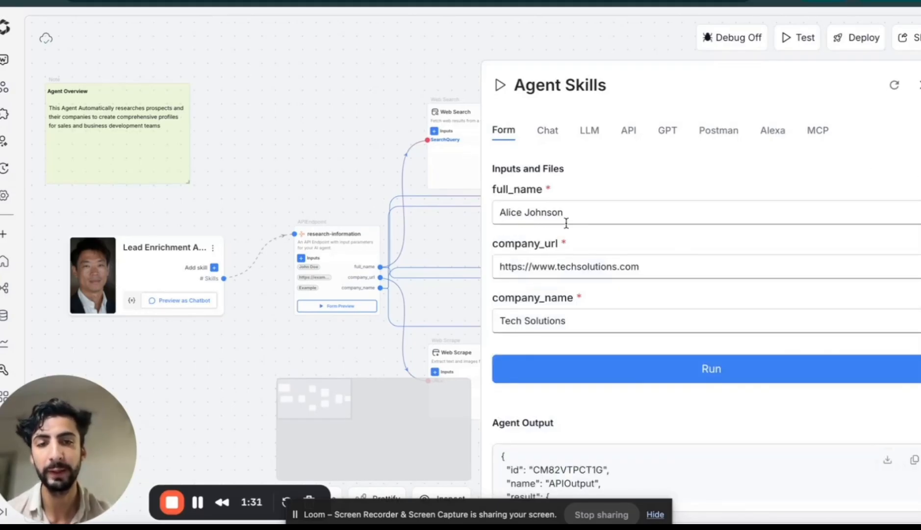
Compare the form's full name, company URL and company name inputs with the free-text request in the chat test
triple_click(566, 224)
triple_click(590, 275)
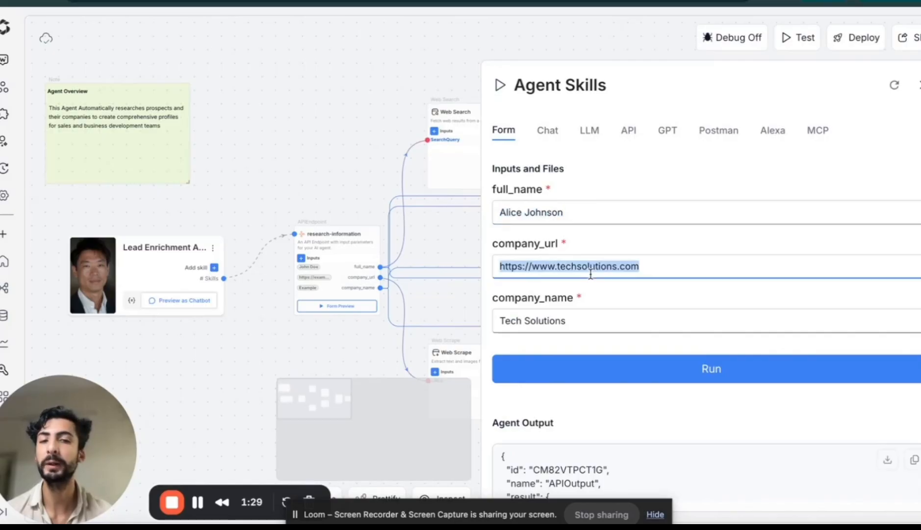
triple_click(536, 315)
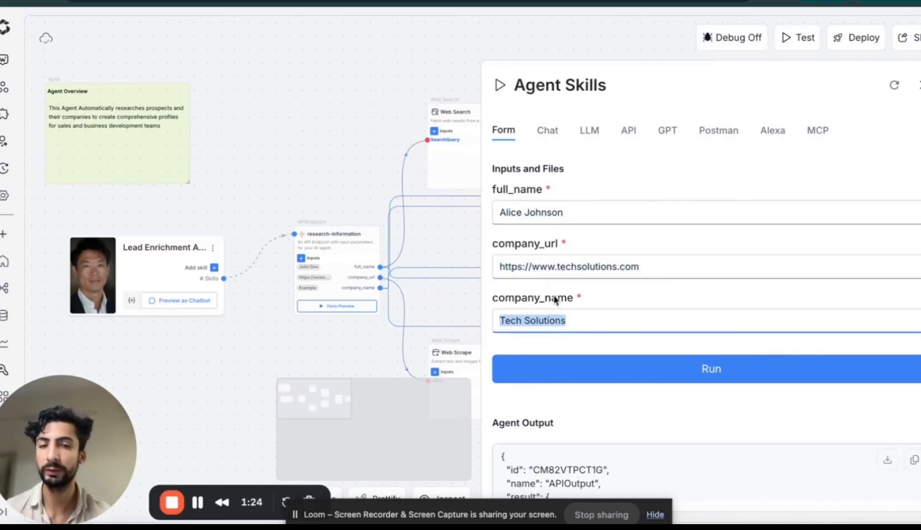
click(547, 133)
scroll(626, 263, up, 5)
scroll(626, 262, up, 5)
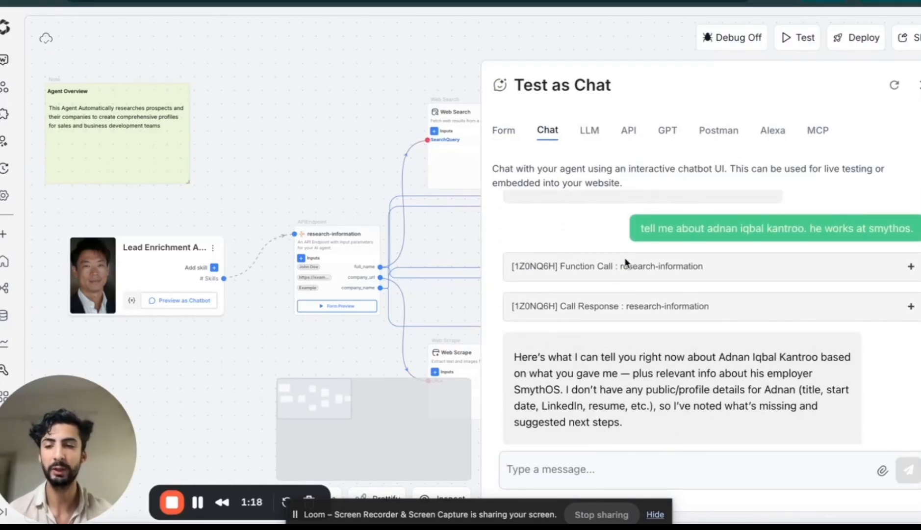
click(505, 131)
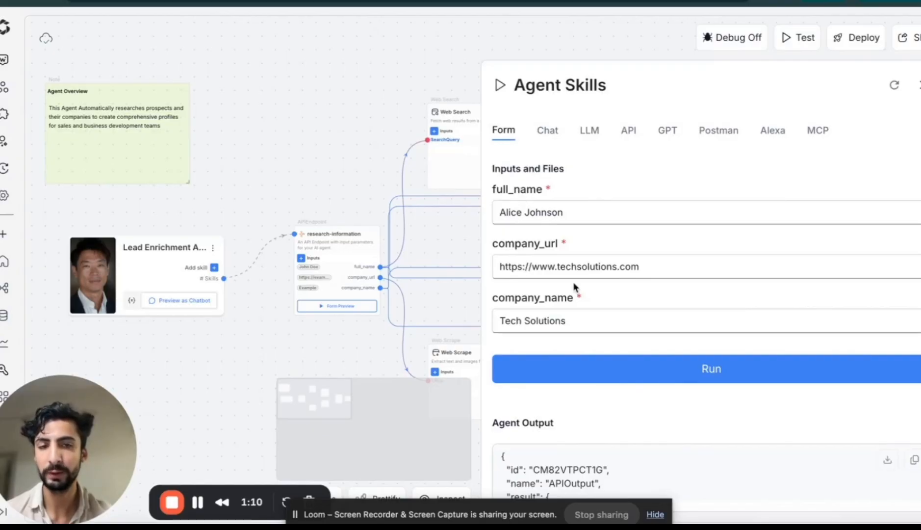
Read the agent output under the form inputs and close the agent test
scroll(573, 281, down, 3)
scroll(594, 403, down, 5)
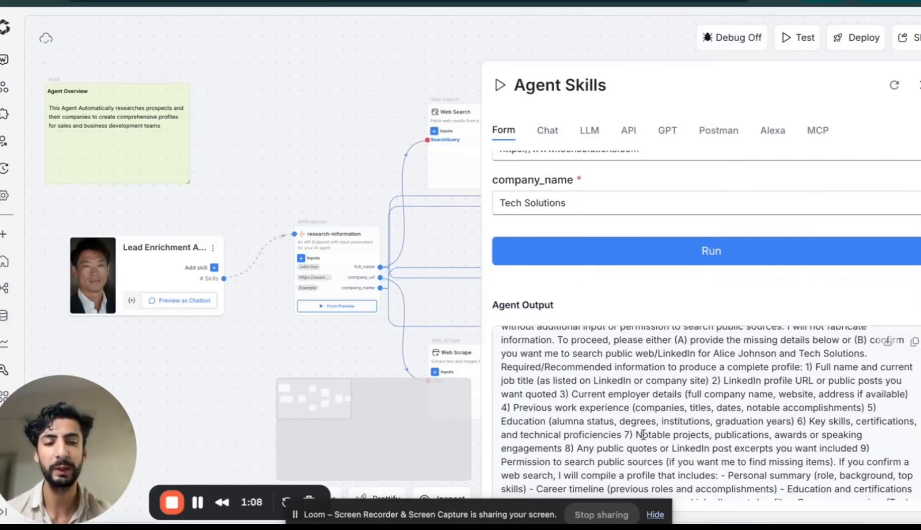
scroll(643, 434, down, 3)
scroll(675, 332, up, 5)
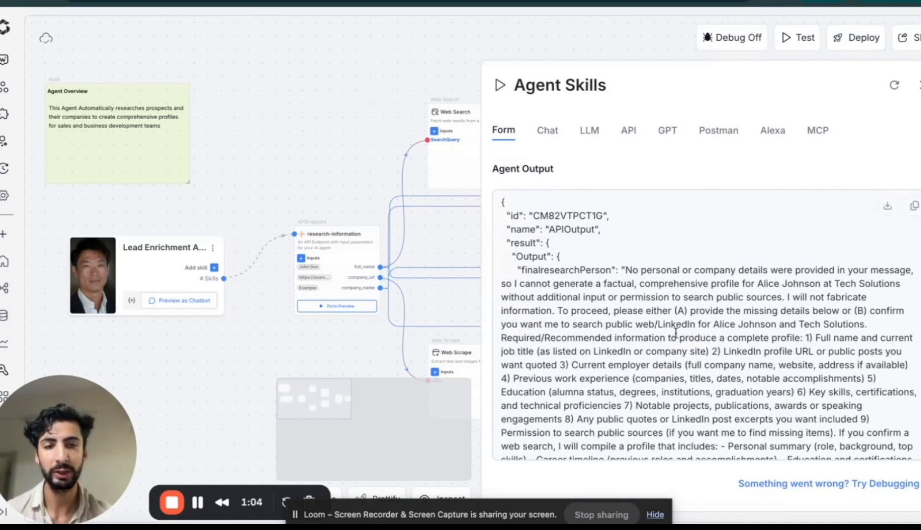
scroll(676, 333, up, 3)
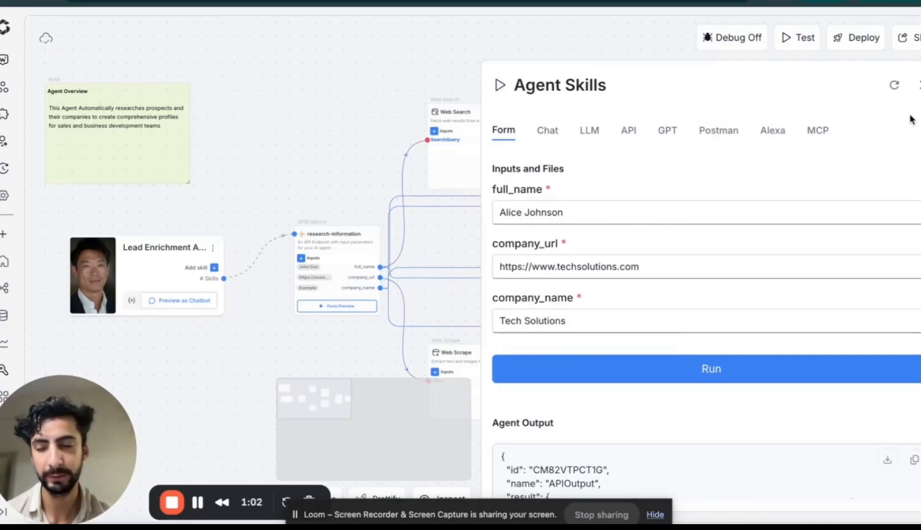
click(919, 85)
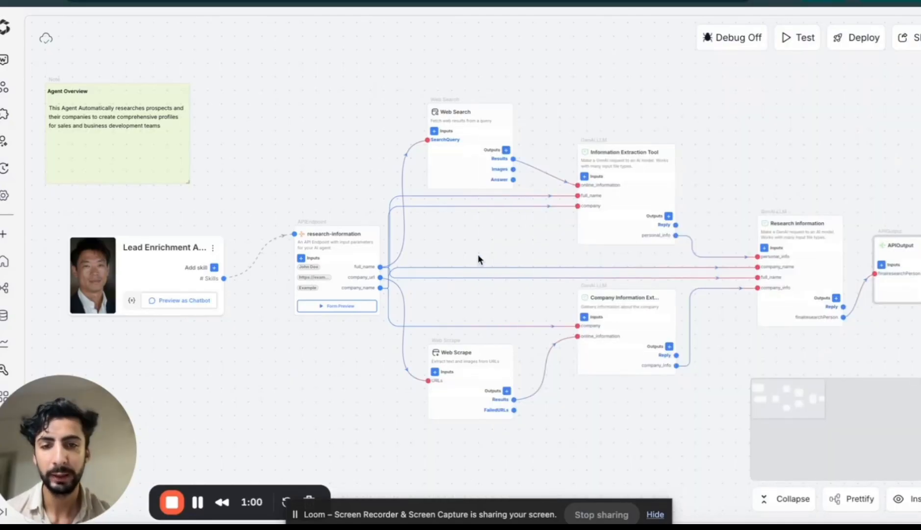
Add the Google Sheets "GSheets - Get Values" integration to the agent workflow canvas
drag(478, 255, 438, 246)
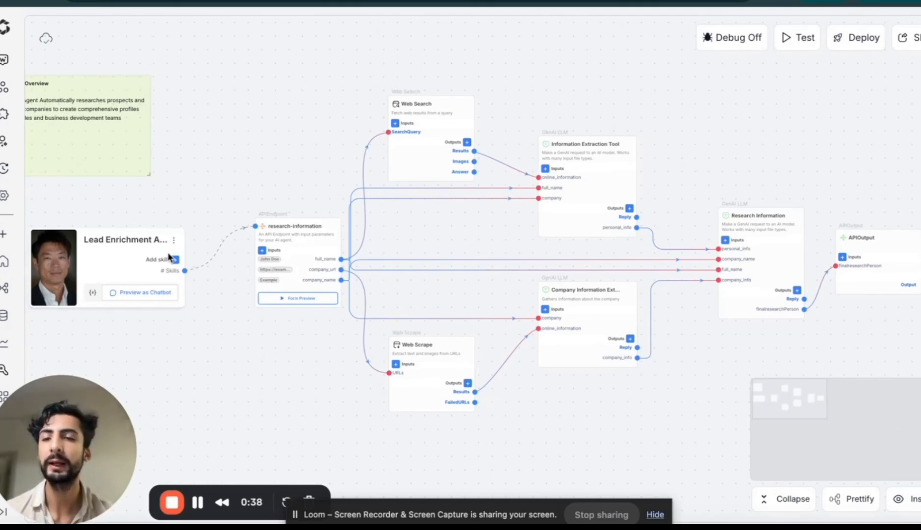
click(4, 114)
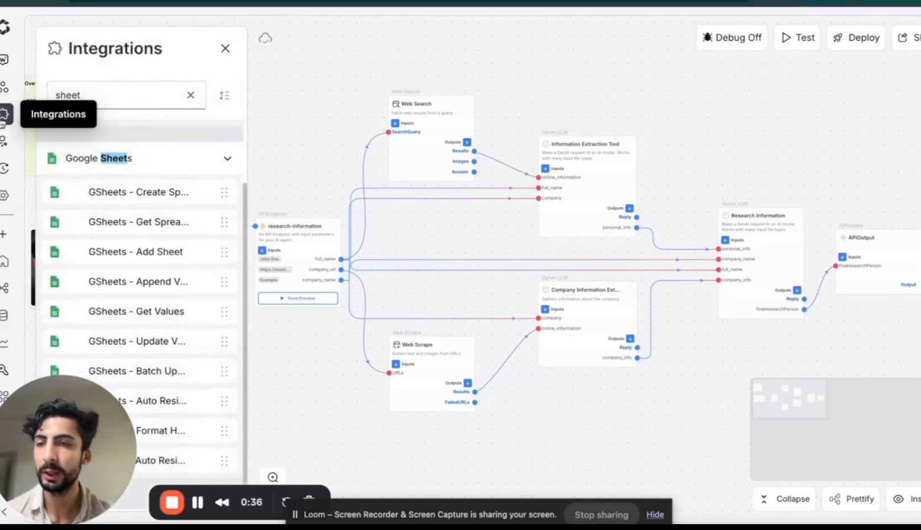
scroll(186, 241, up, 1)
scroll(186, 240, down, 1)
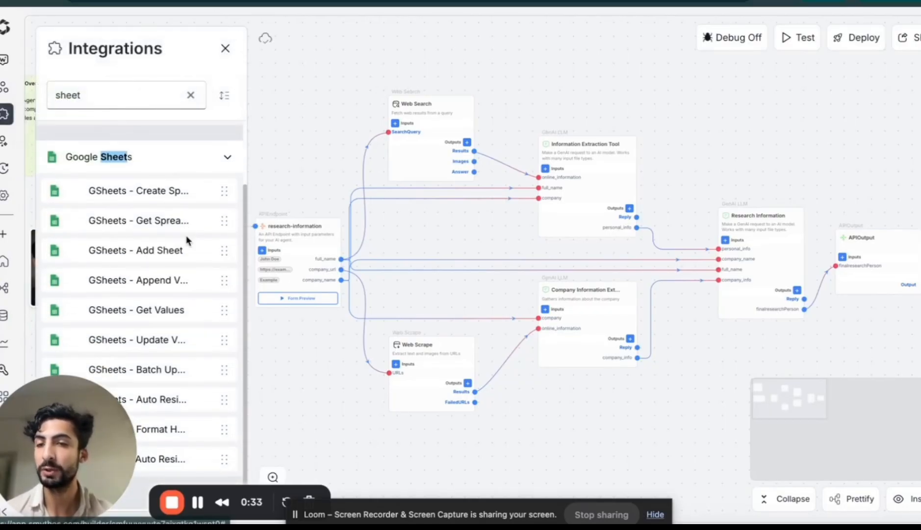
scroll(158, 199, up, 1)
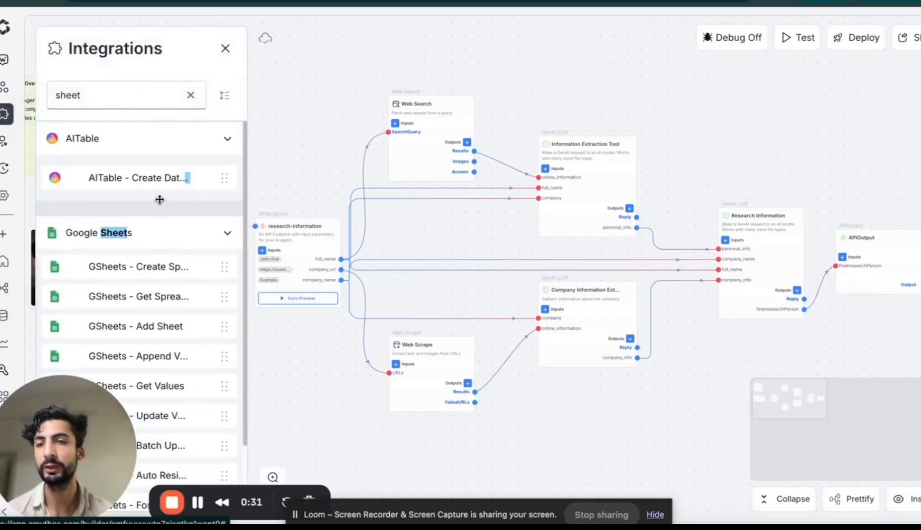
scroll(159, 200, down, 1)
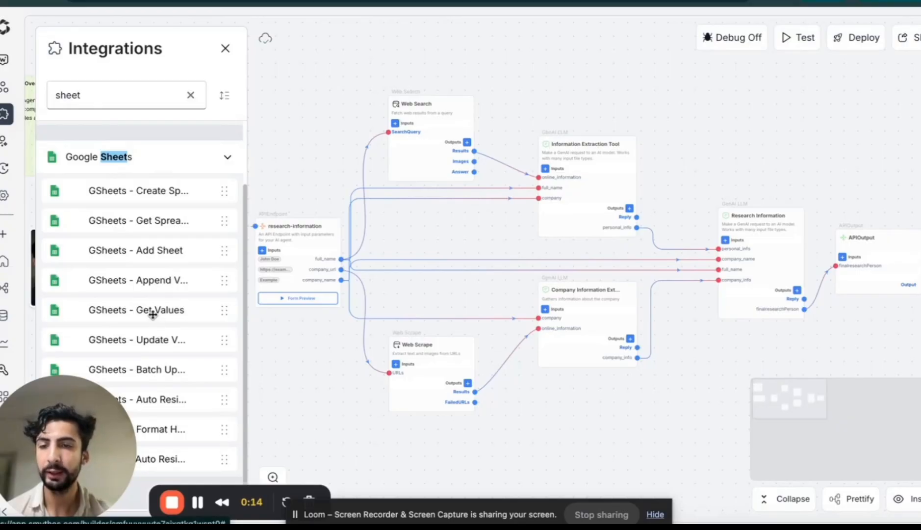
drag(151, 310, 333, 380)
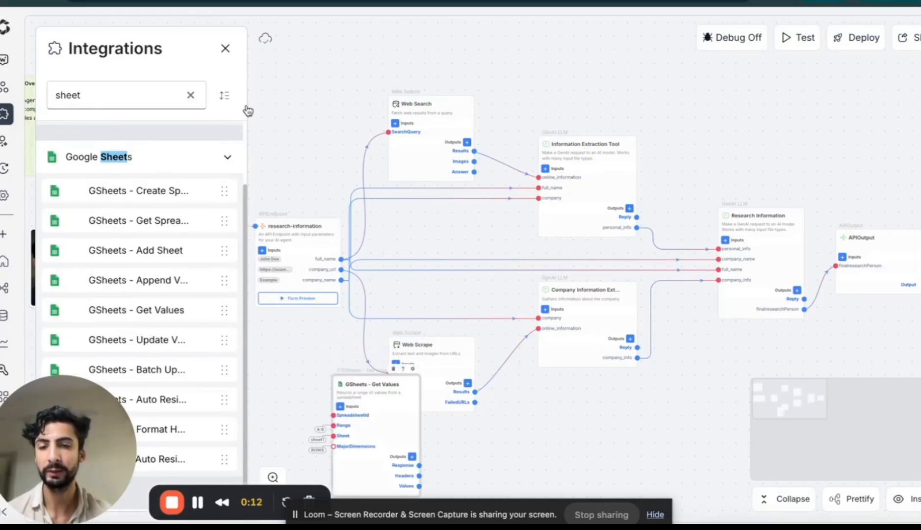
Close the integrations list and move the GSheets - Get Values block to the free space below the research-information endpoint, clear of Web Scrape
click(225, 48)
drag(460, 293, 564, 177)
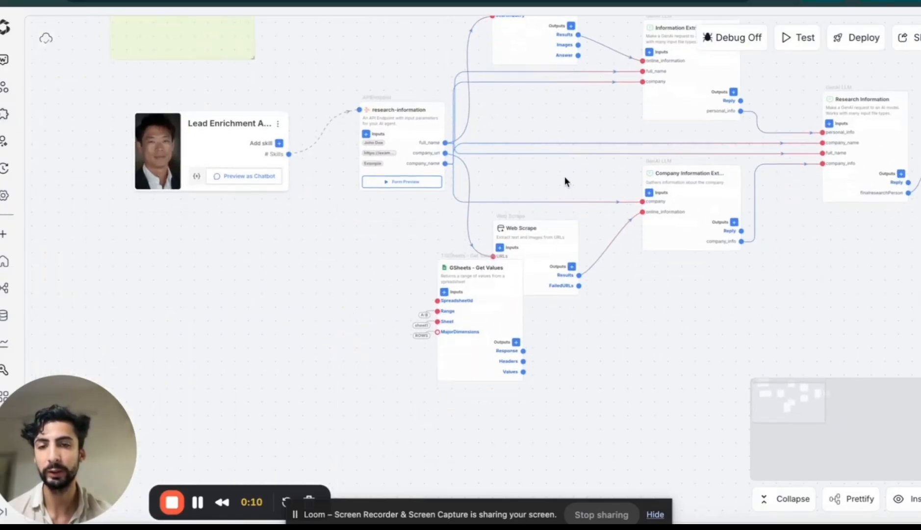
drag(482, 288, 348, 224)
scroll(347, 224, up, 5)
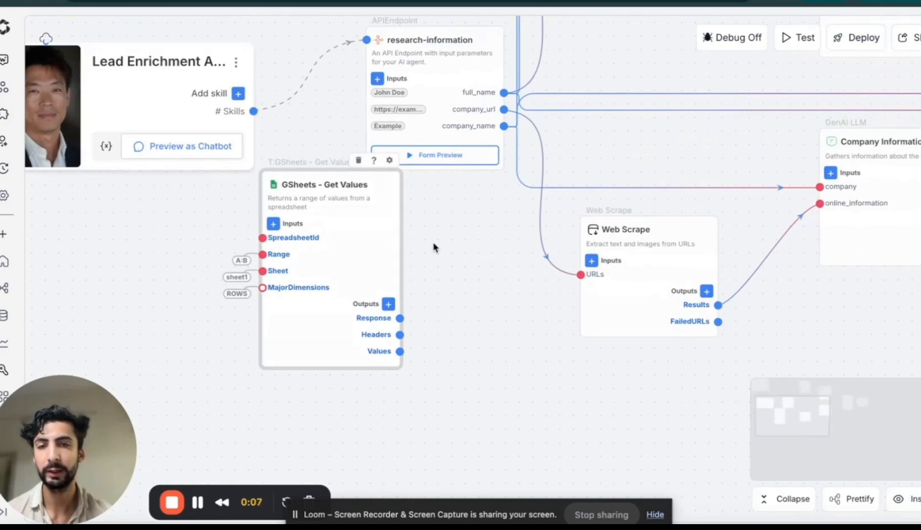
drag(434, 249, 538, 207)
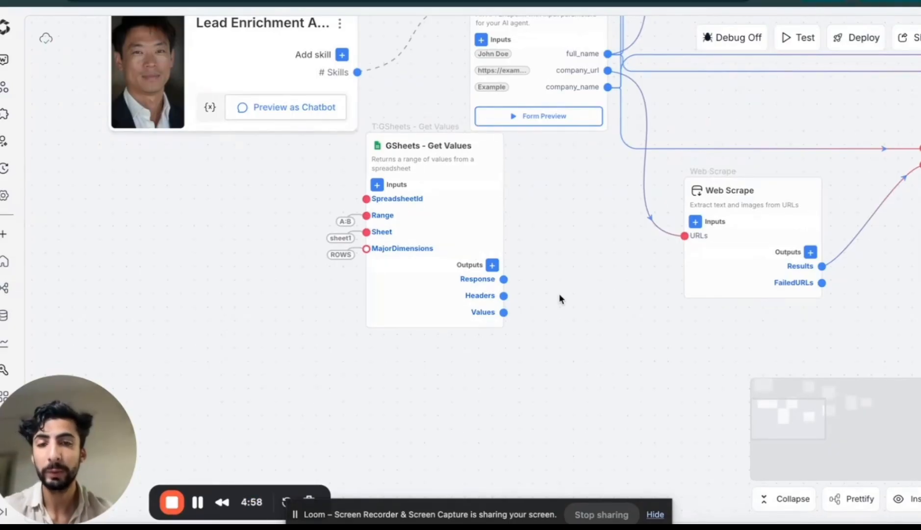
Inspect the SpreadsheetId input's settings and default value on the GSheets - Get Values block
click(495, 198)
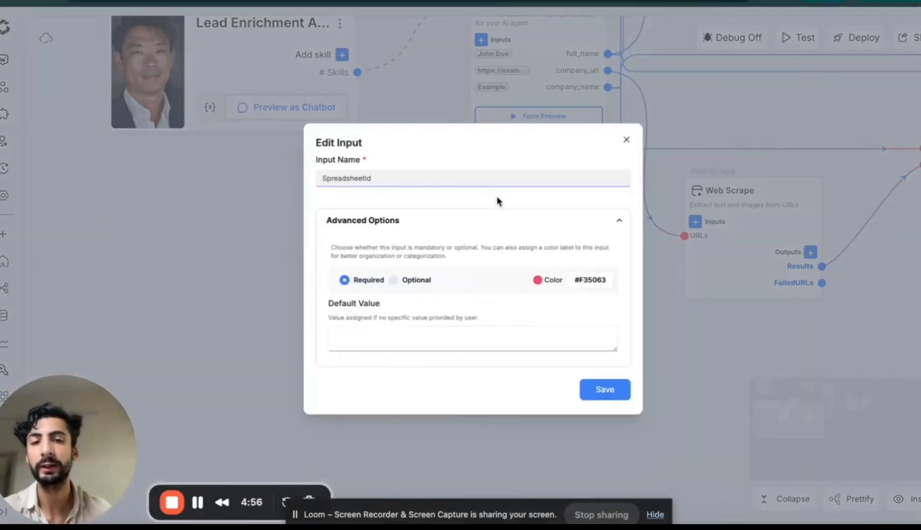
click(679, 96)
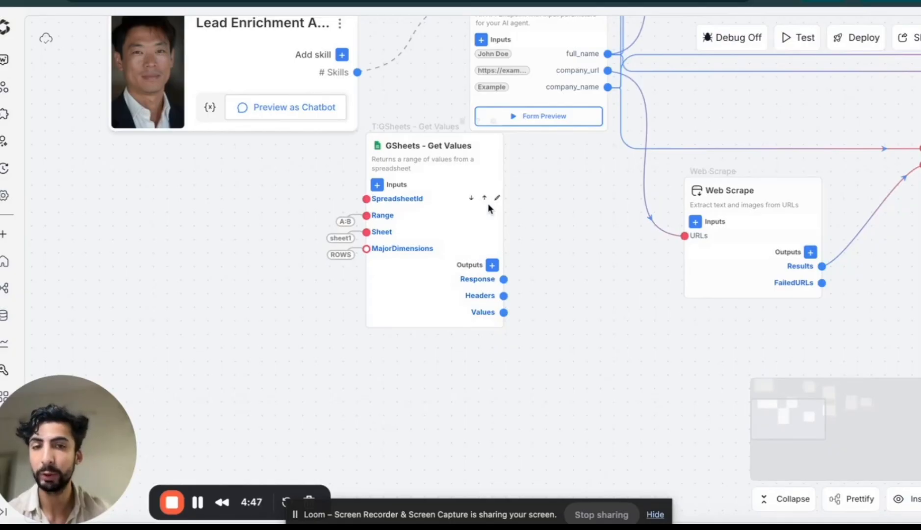
click(494, 198)
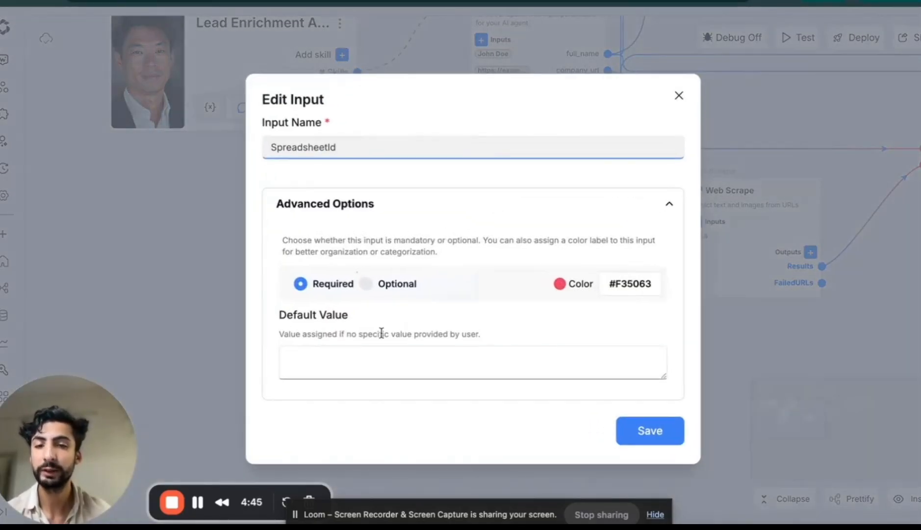
click(295, 363)
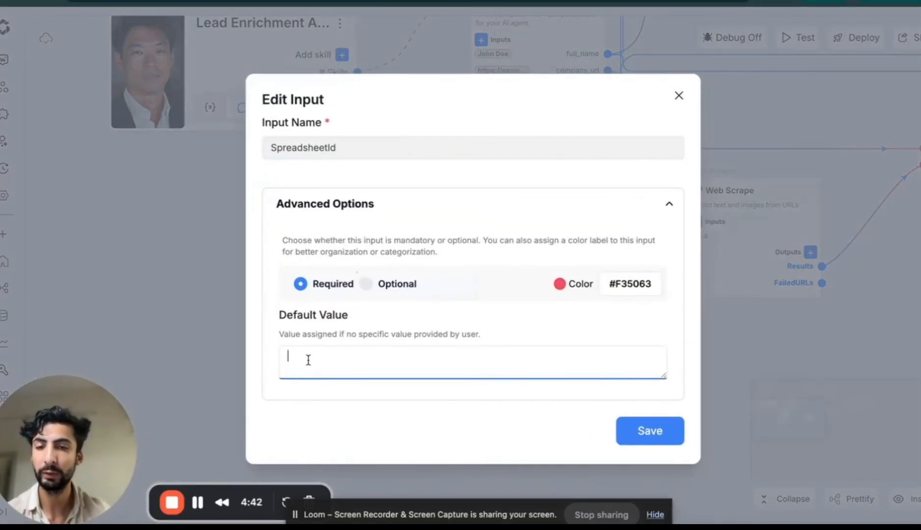
click(663, 436)
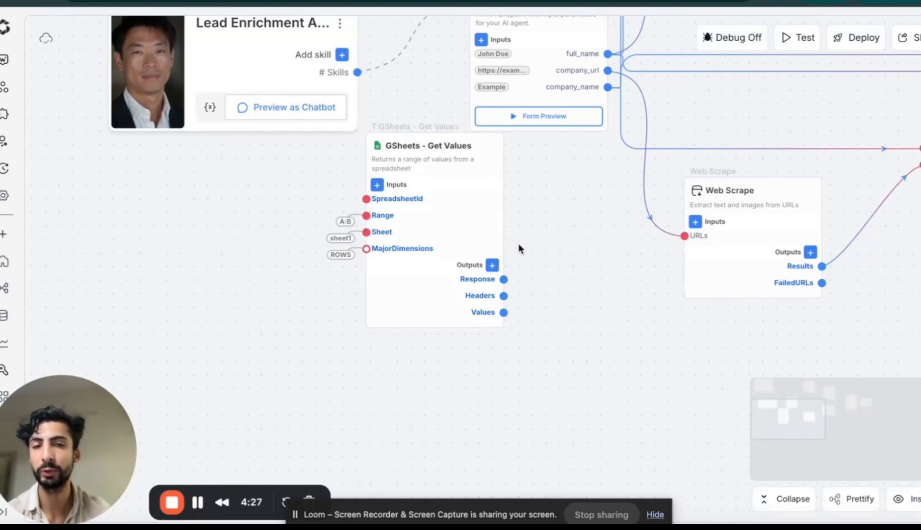
Set the default value of the Sheet input on GSheets - Get Values to "leads" and save it
drag(533, 221, 544, 231)
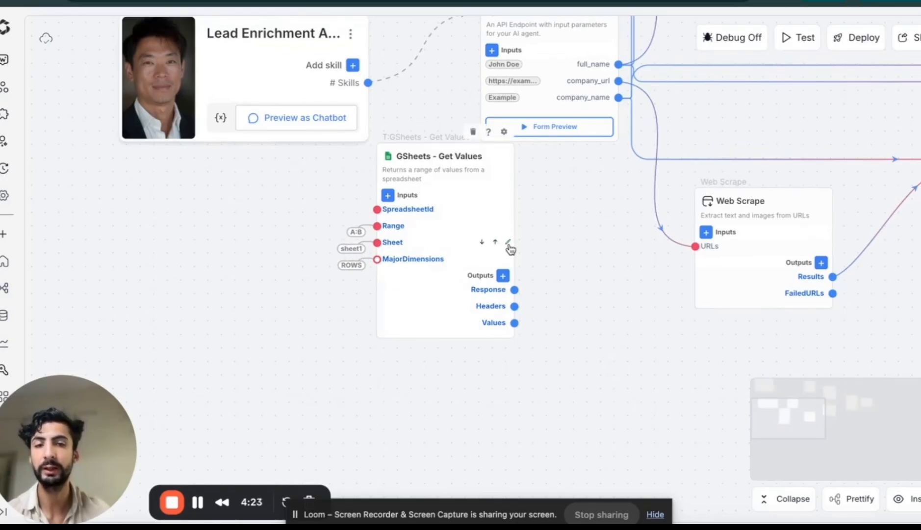
click(509, 242)
click(333, 350)
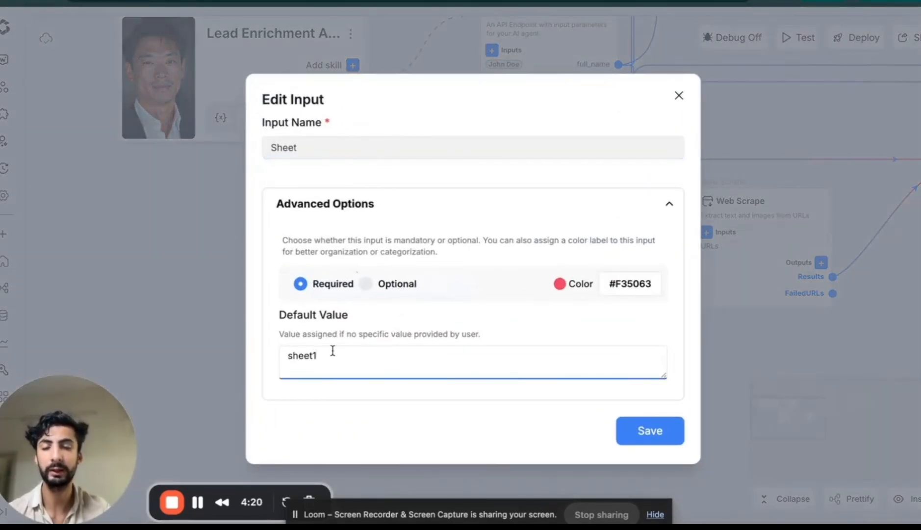
key(BackSpace)
key(BackSpace)
key(BackSpace)
key(BackSpace)
key(BackSpace)
key(BackSpace)
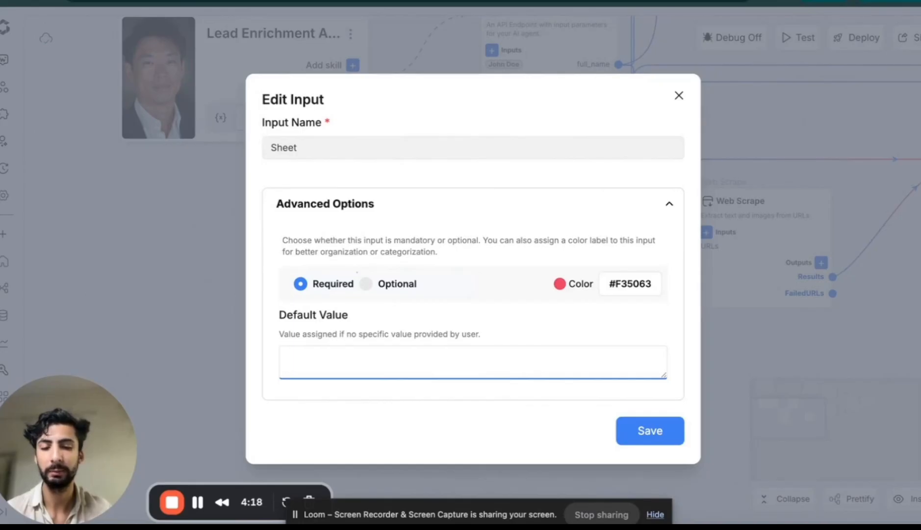
text(leads)
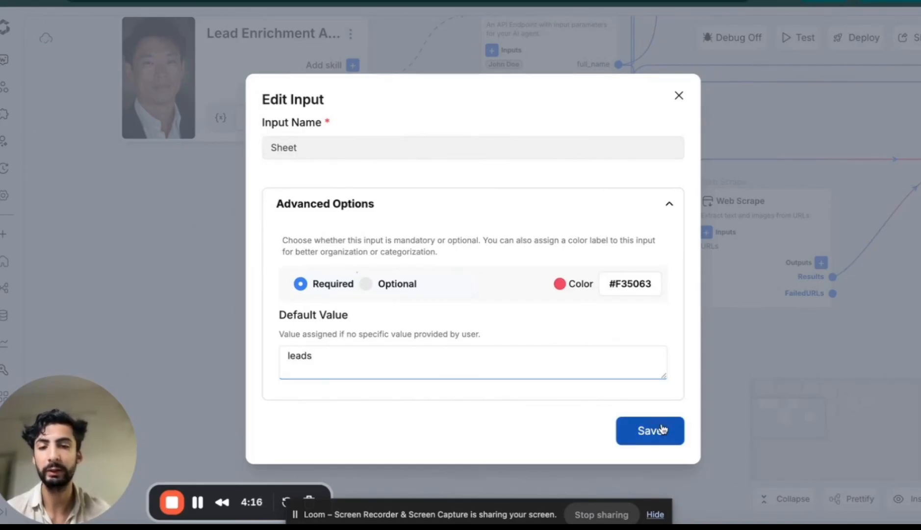
click(661, 430)
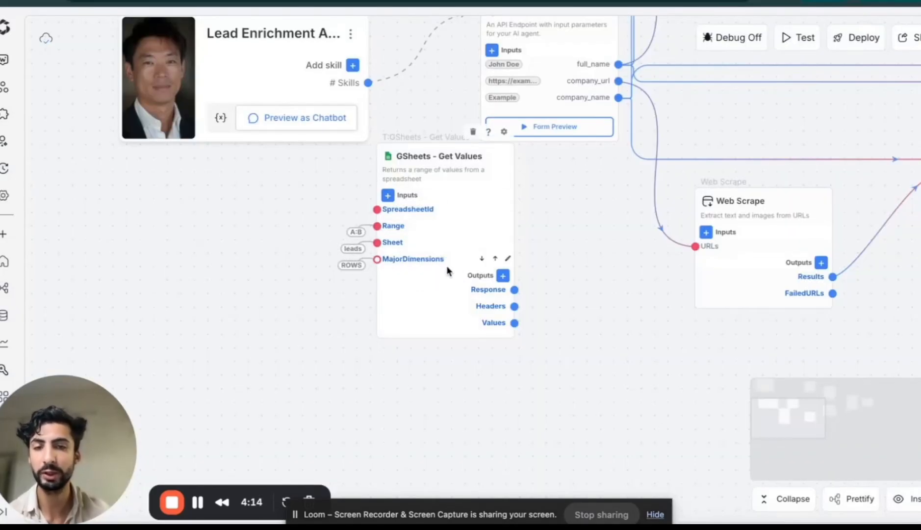
Examine the OAuth connection choices and the new-connection form for GSheets - Get Values, then close its settings
click(461, 192)
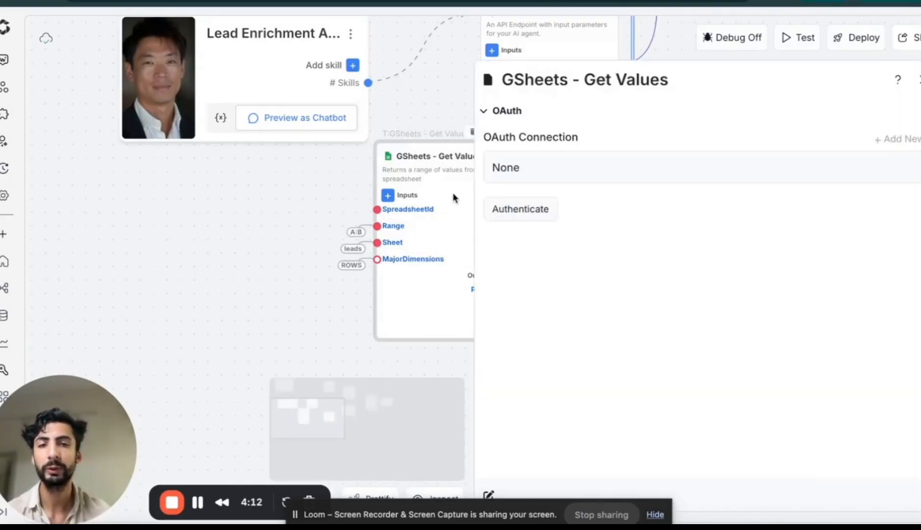
click(820, 170)
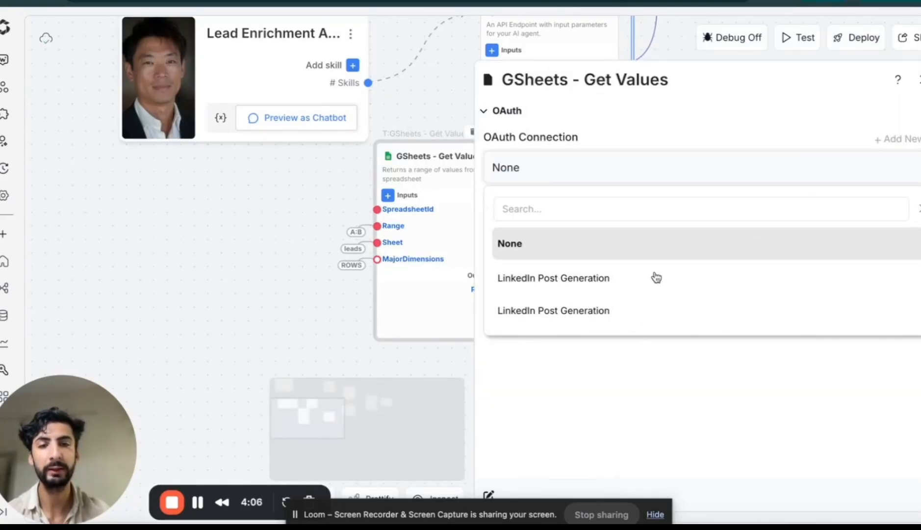
click(749, 182)
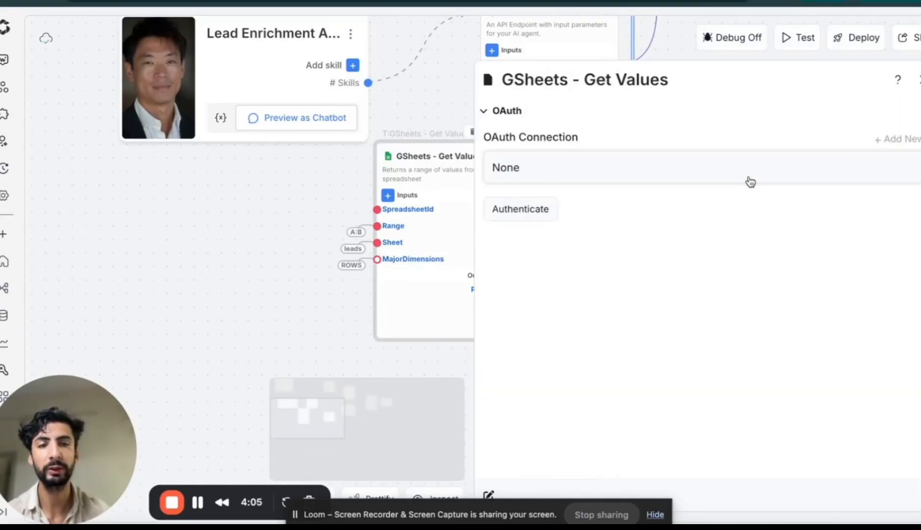
click(894, 143)
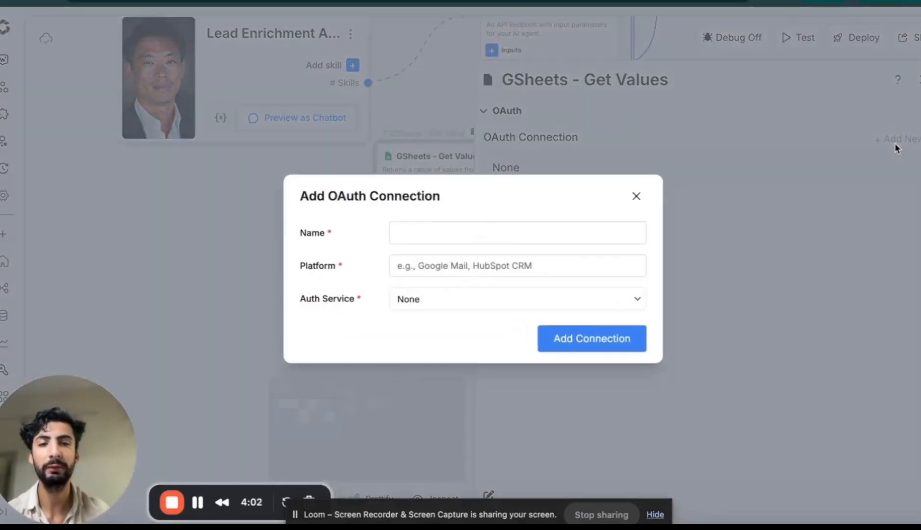
click(648, 191)
click(685, 178)
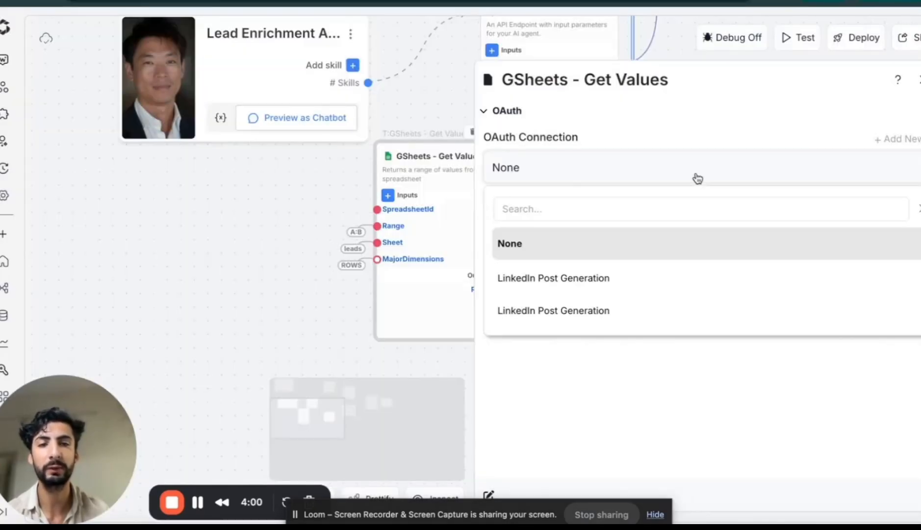
click(854, 180)
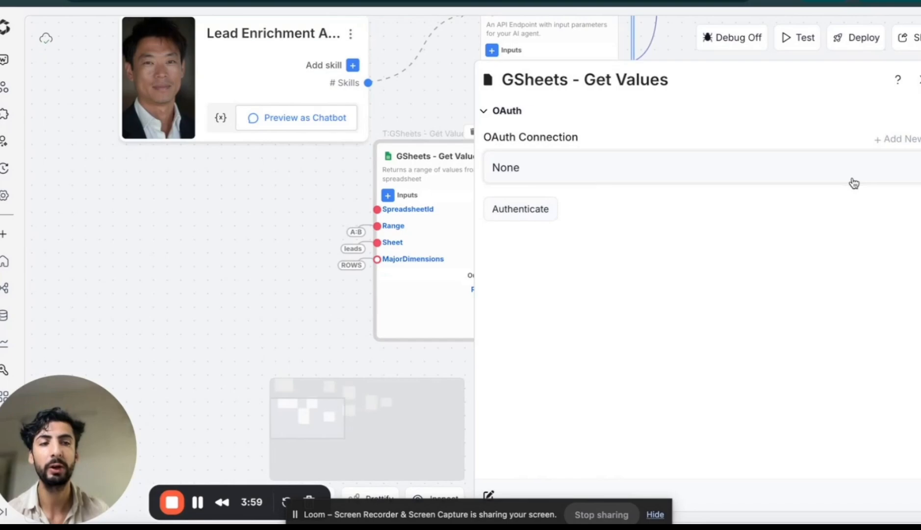
click(907, 141)
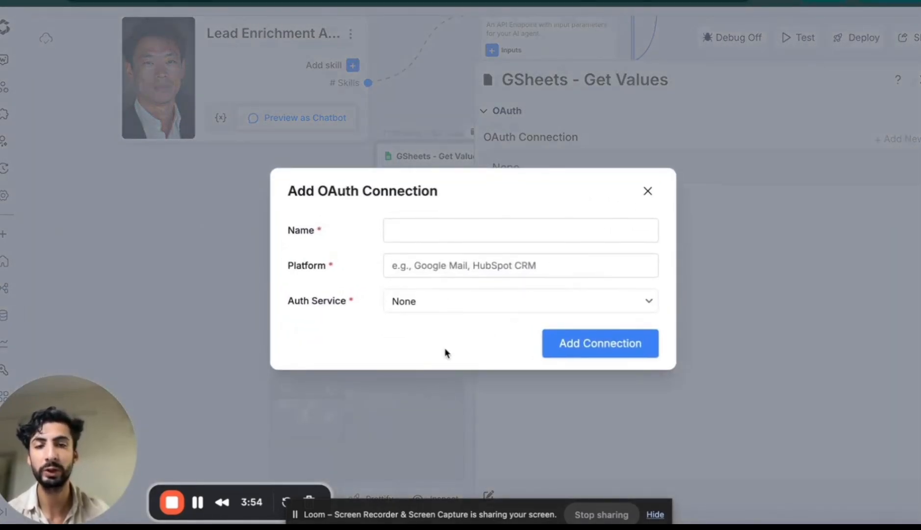
click(649, 191)
click(919, 80)
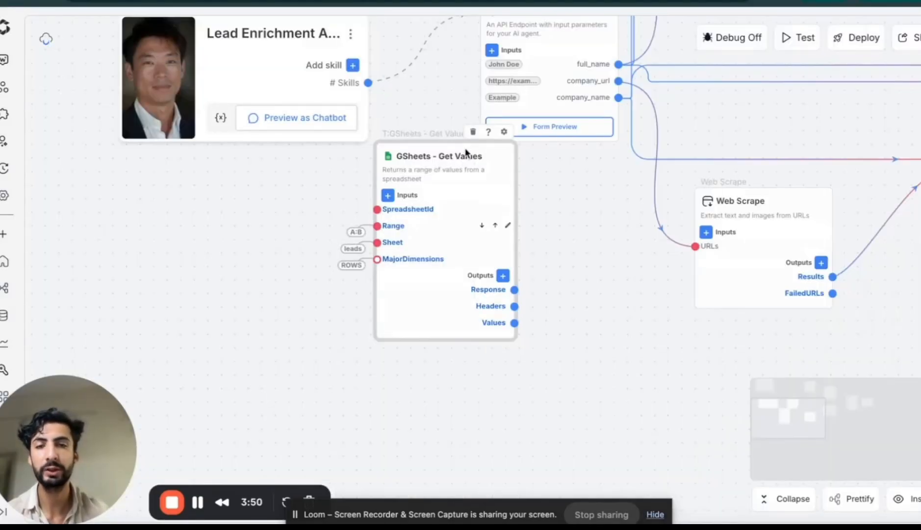
Move the agent card aside and place GSheets - Get Values between it and the research-information endpoint
click(562, 225)
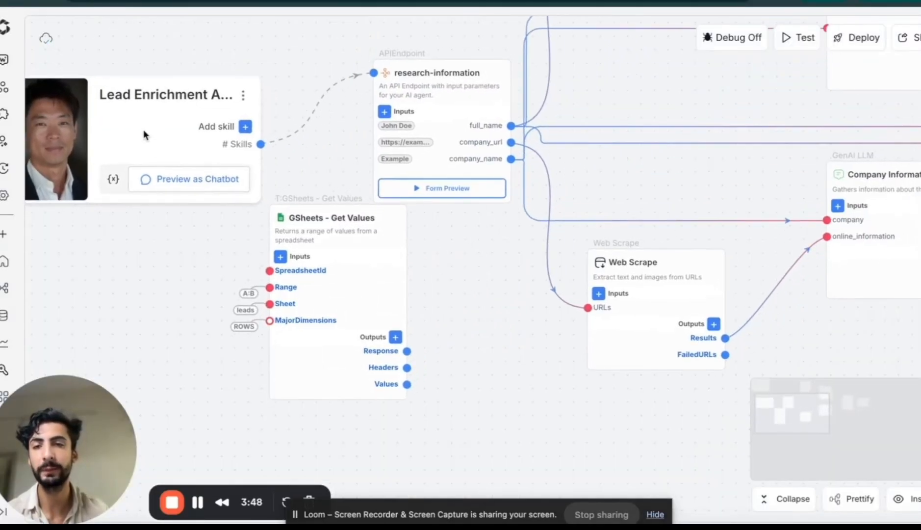
drag(143, 130, 43, 164)
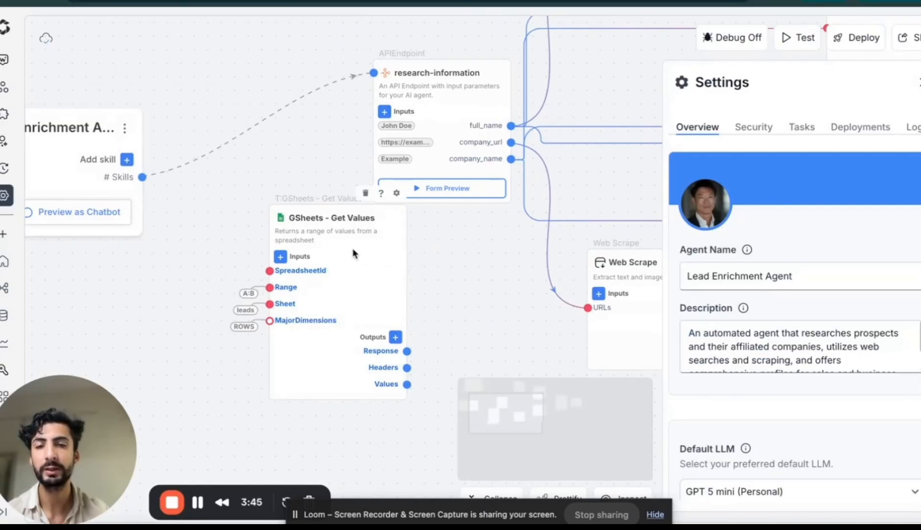
drag(353, 250, 298, 127)
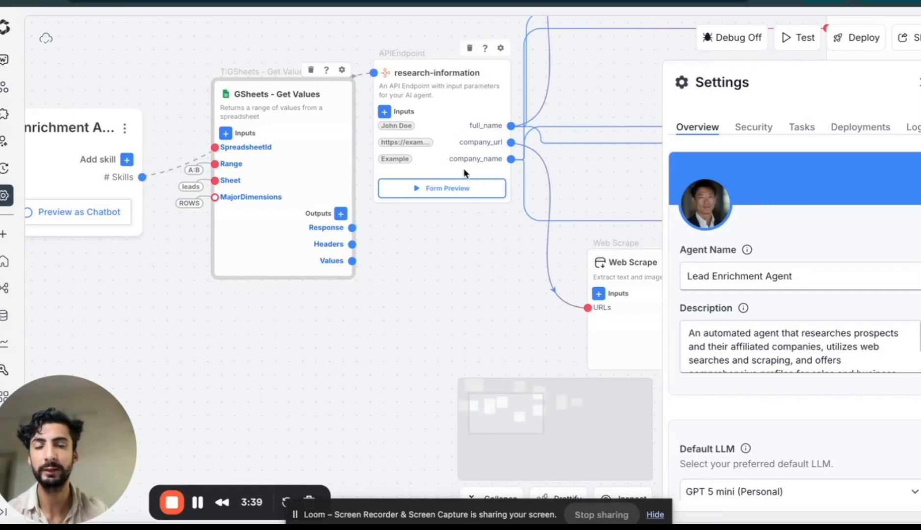
click(432, 319)
scroll(431, 319, down, 3)
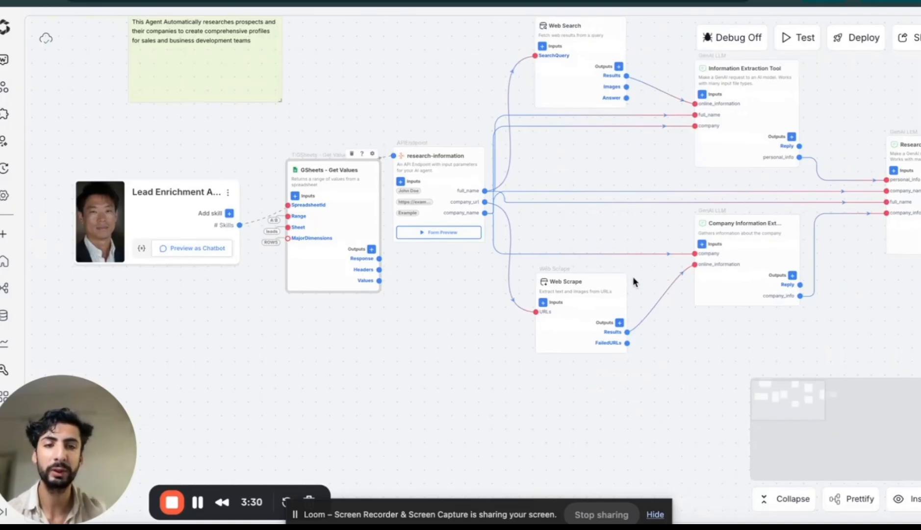
Delete the GSheets - Get Values block and move the agent card back toward the research-information endpoint, closing the agent settings
drag(876, 272, 785, 281)
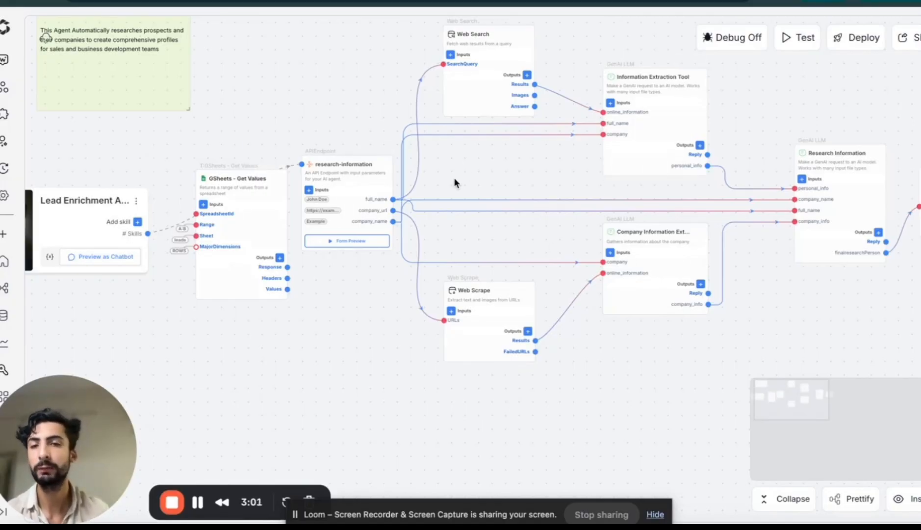
drag(370, 305, 404, 316)
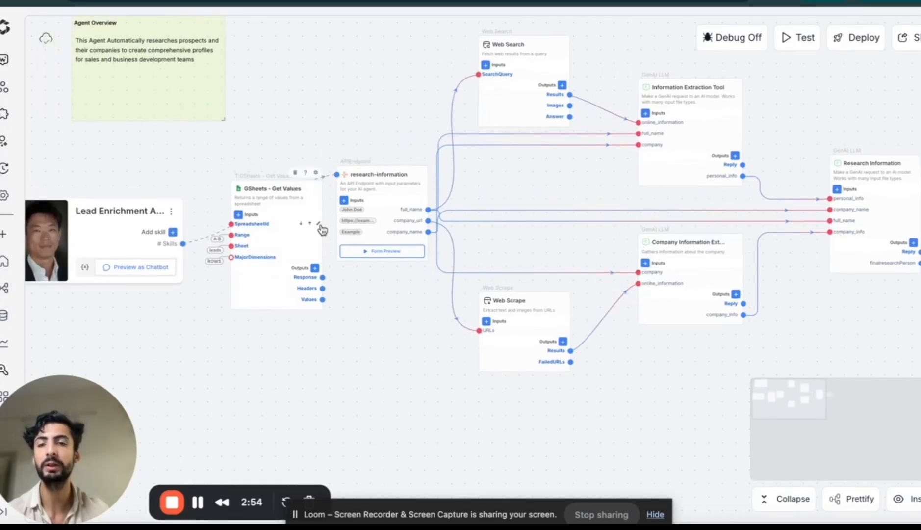
click(297, 174)
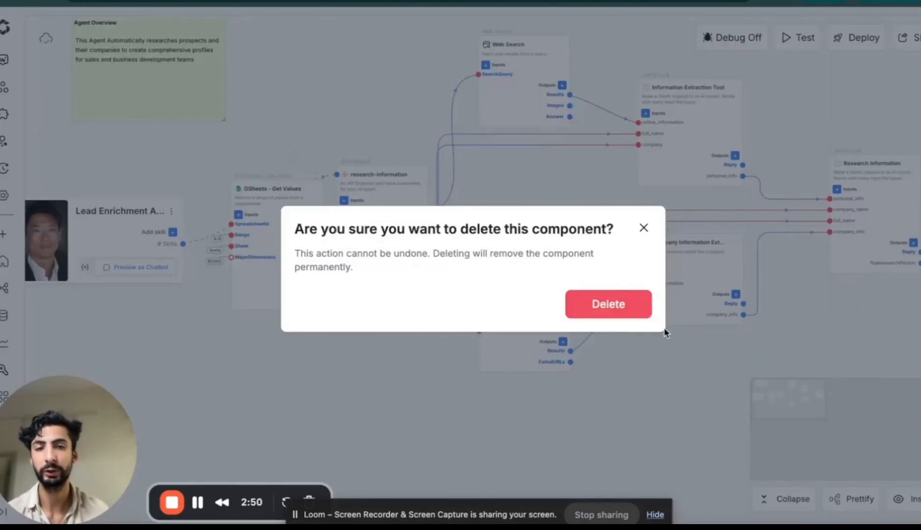
click(624, 301)
drag(121, 232, 211, 237)
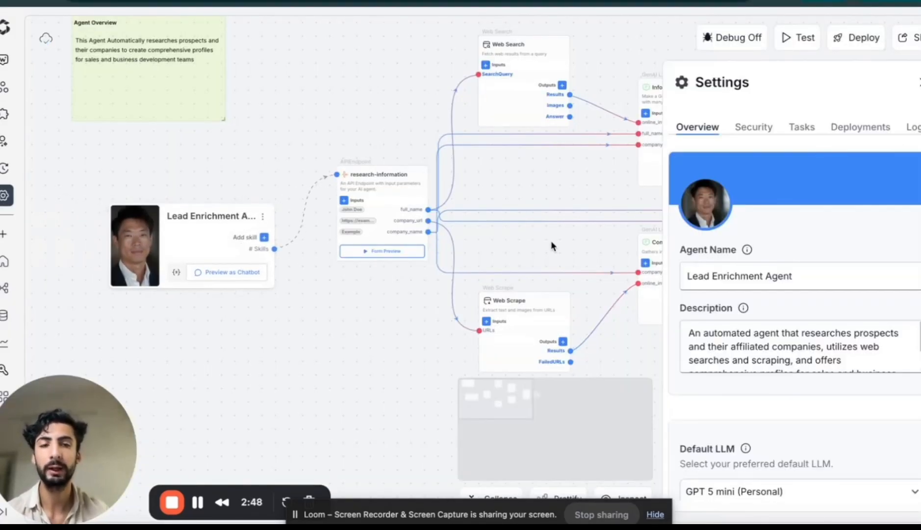
click(918, 85)
Search the integrations for "google docs" and add a GDocs - Create Document block beyond the APIOutput block
scroll(804, 334, right, 10)
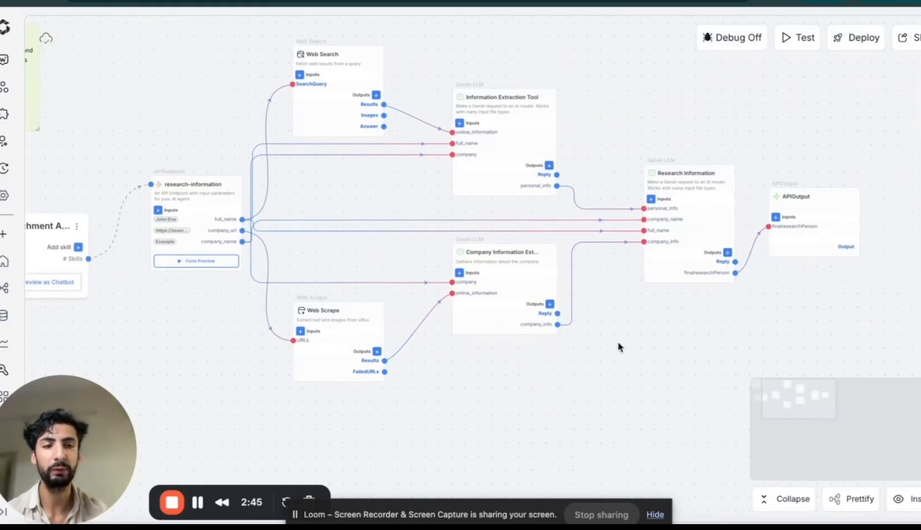
drag(555, 296, 532, 293)
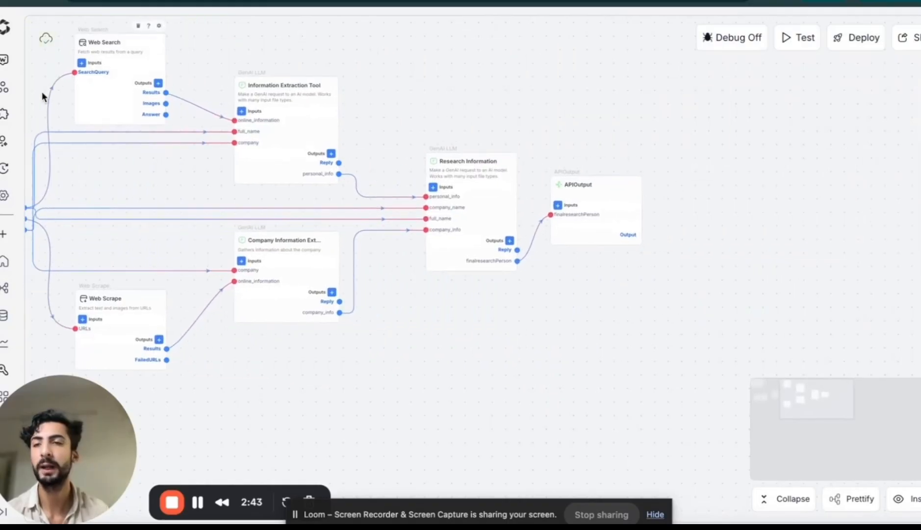
click(4, 115)
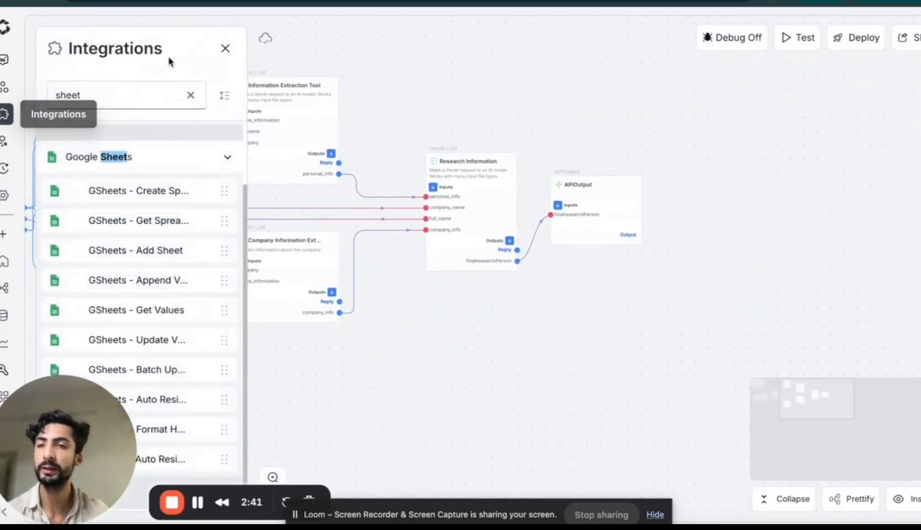
click(191, 94)
click(128, 95)
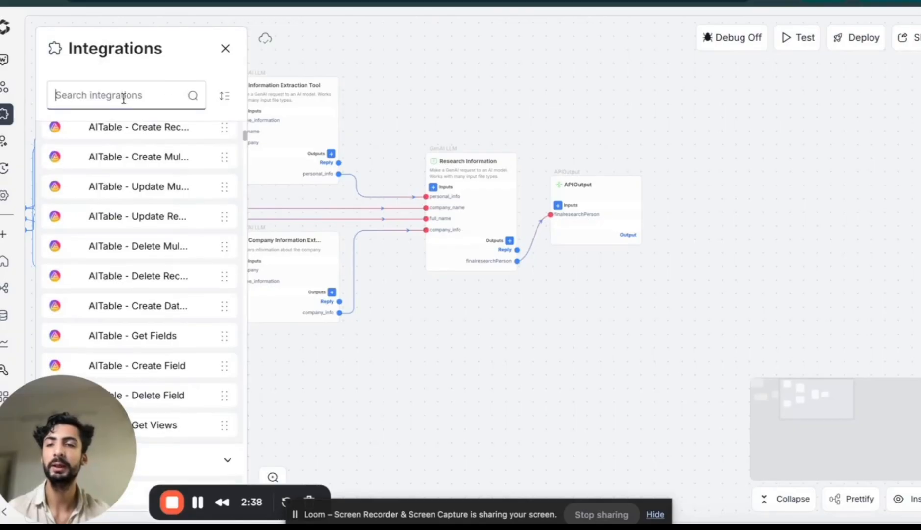
text(google docs)
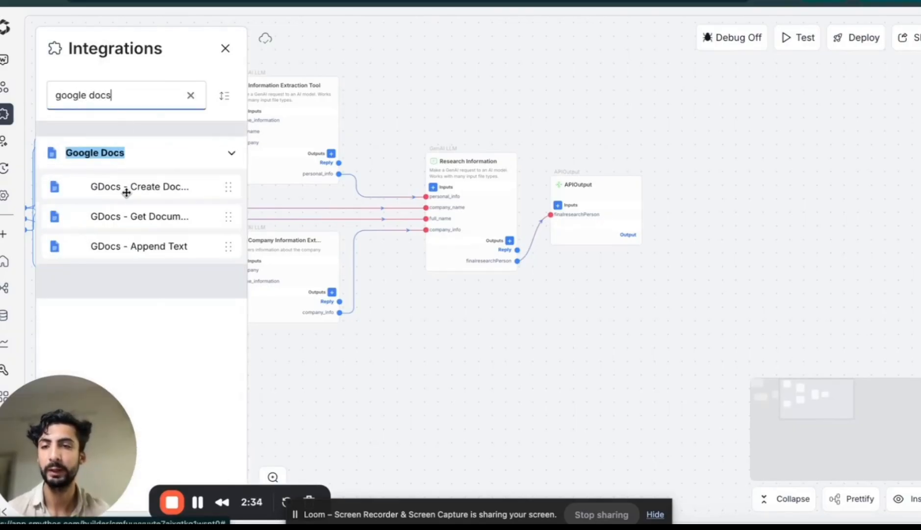
drag(123, 192, 766, 215)
drag(570, 290, 345, 248)
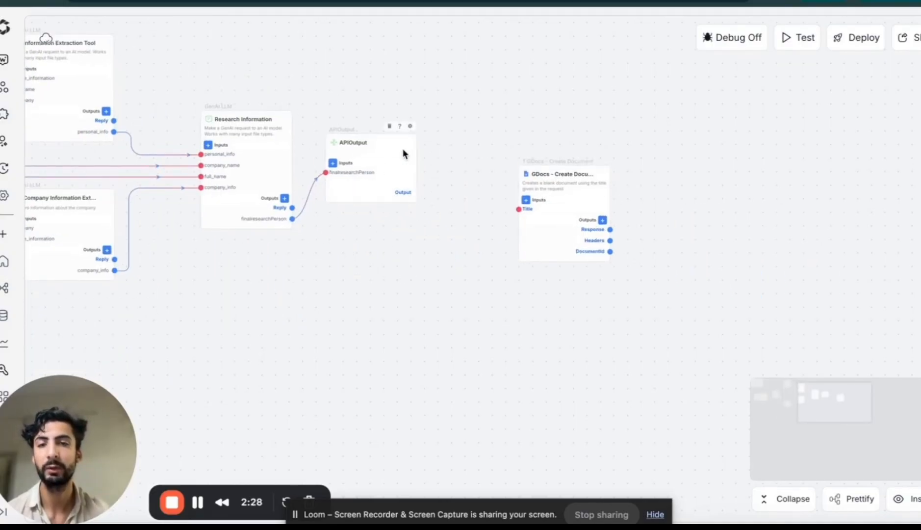
Delete the APIOutput block and connect Research Information's finalresearchPerson output to the Title input of GDocs - Create Document
click(389, 128)
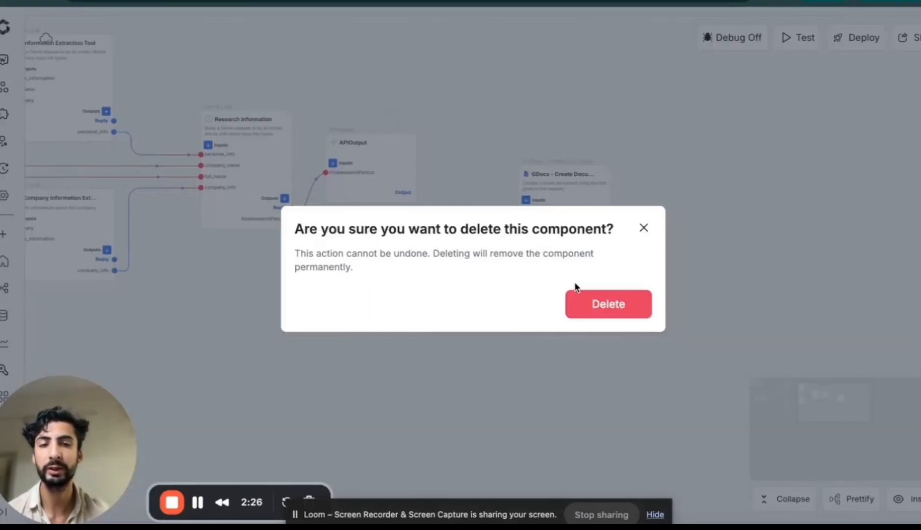
click(579, 301)
drag(293, 219, 520, 211)
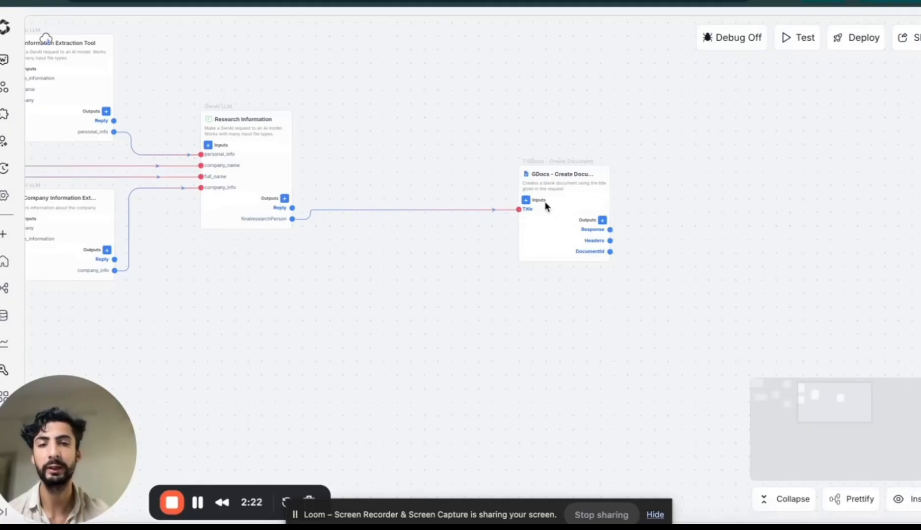
Delete the GDocs - Create Document block
click(583, 161)
click(609, 304)
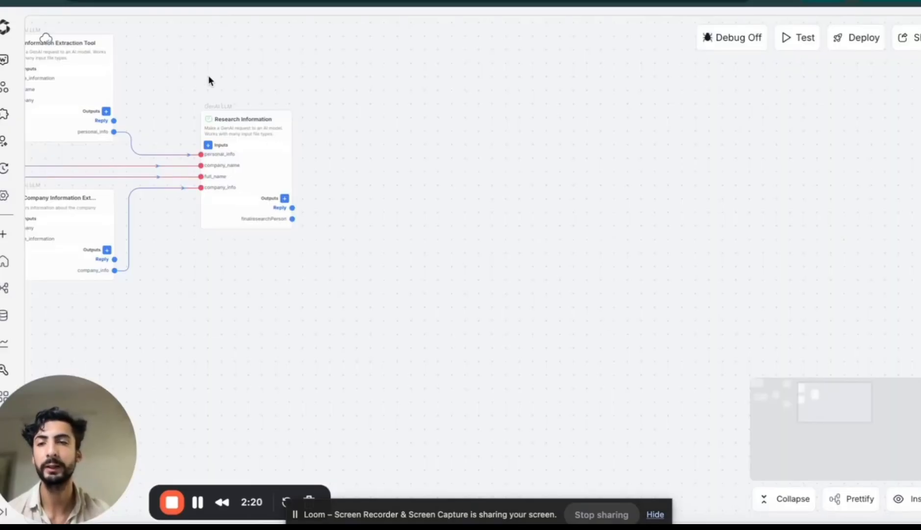
Search the integrations for "hubspot", look through the available Hubspot actions and close the list
click(5, 116)
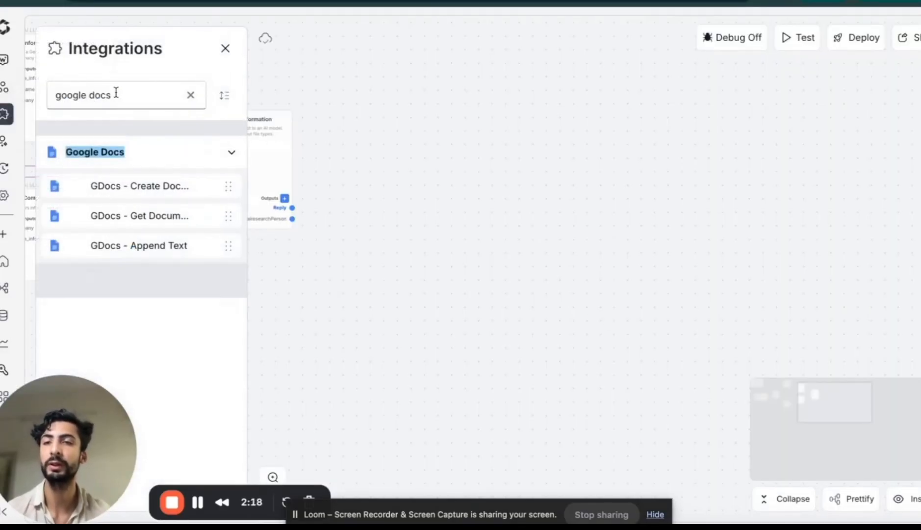
triple_click(119, 95)
key(BackSpace)
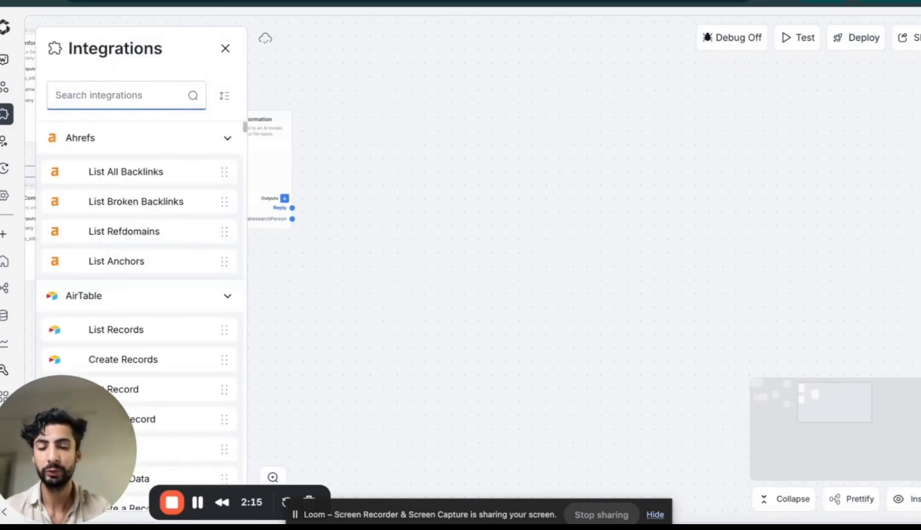
text(hubspot)
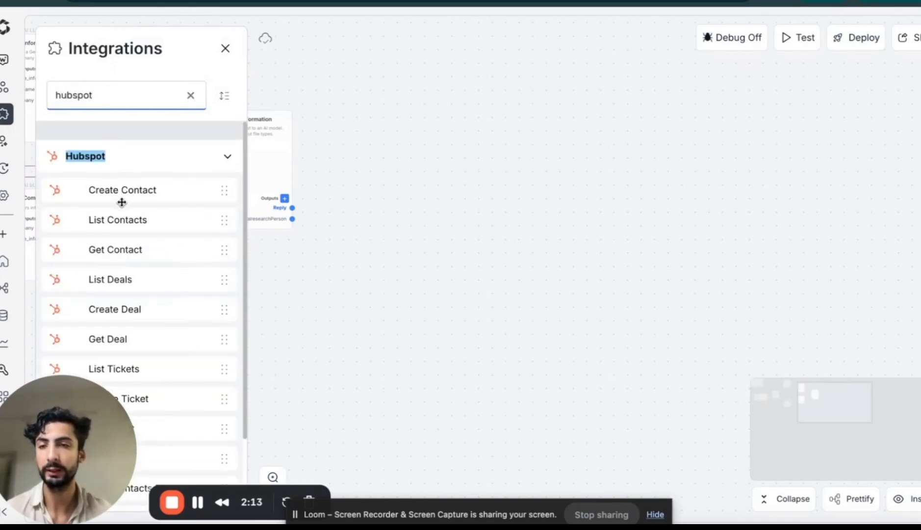
scroll(140, 251, down, 1)
scroll(141, 256, down, 1)
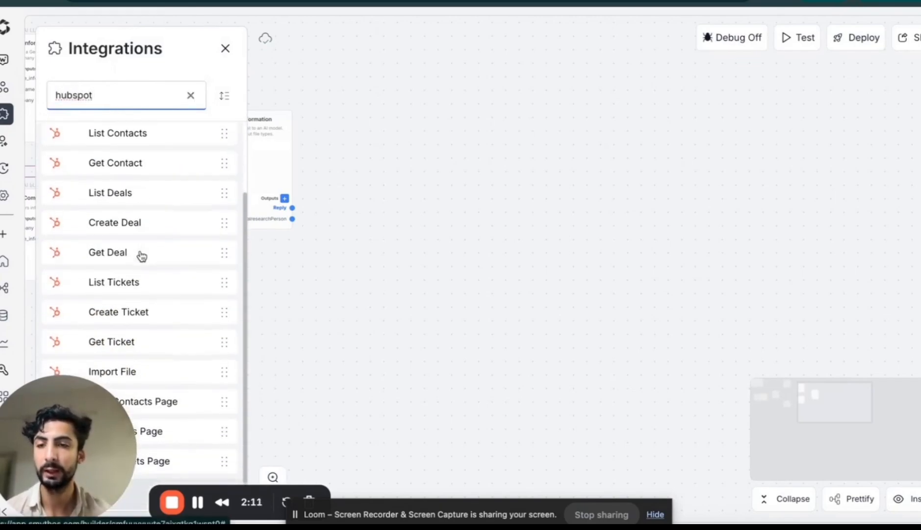
scroll(142, 256, up, 2)
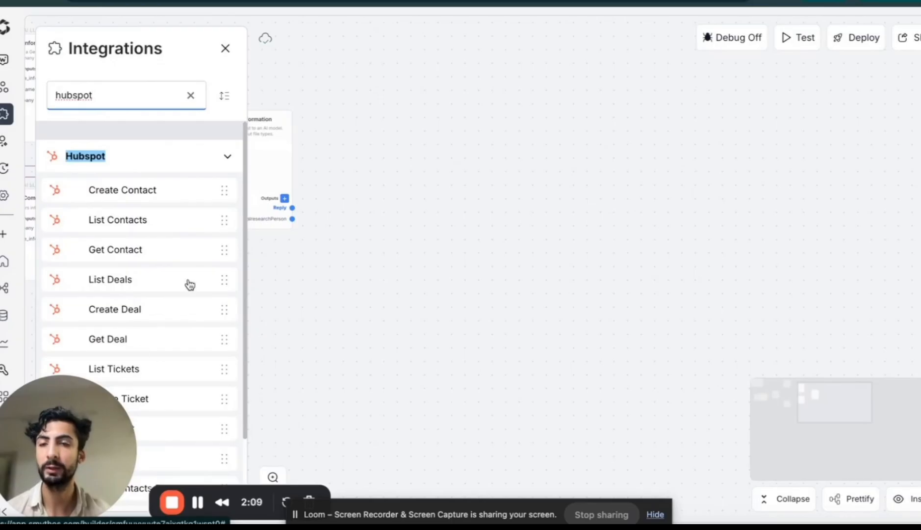
scroll(182, 239, down, 2)
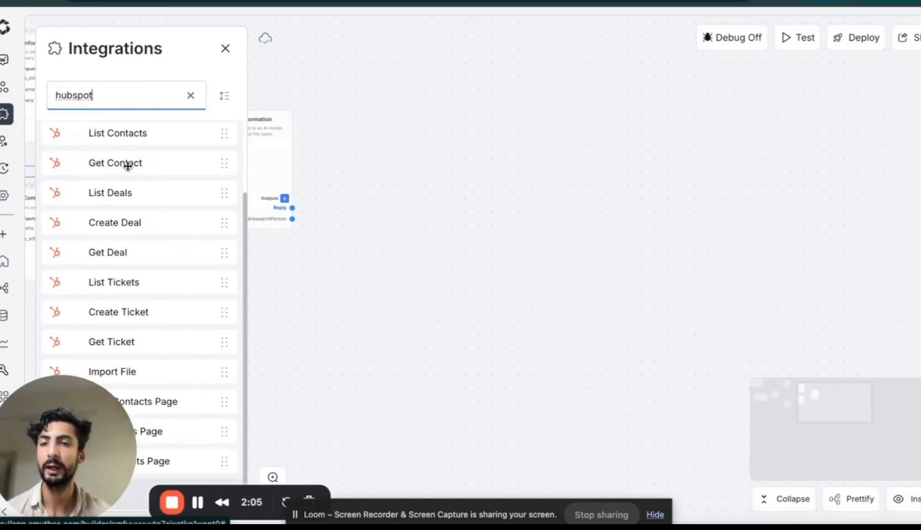
click(225, 48)
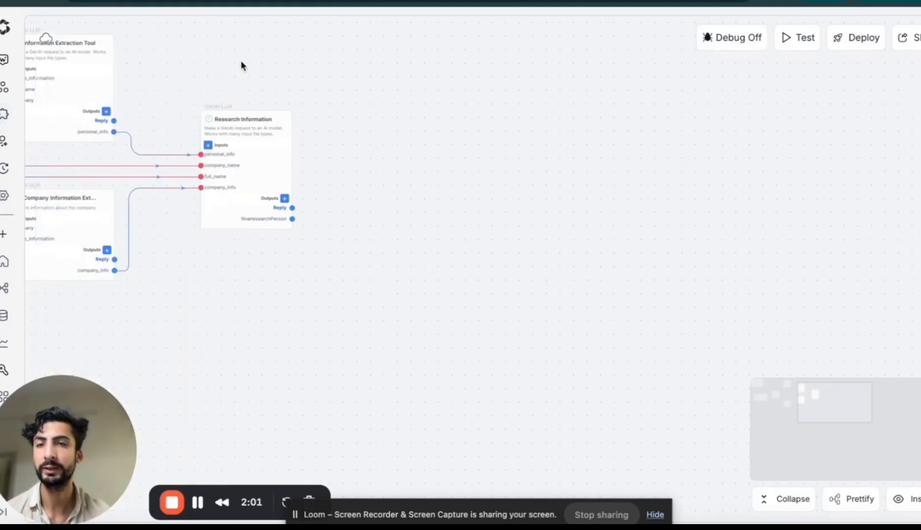
Move the Lead Enrichment Agent card slightly up below the overview note and close the agent settings
drag(206, 314, 468, 309)
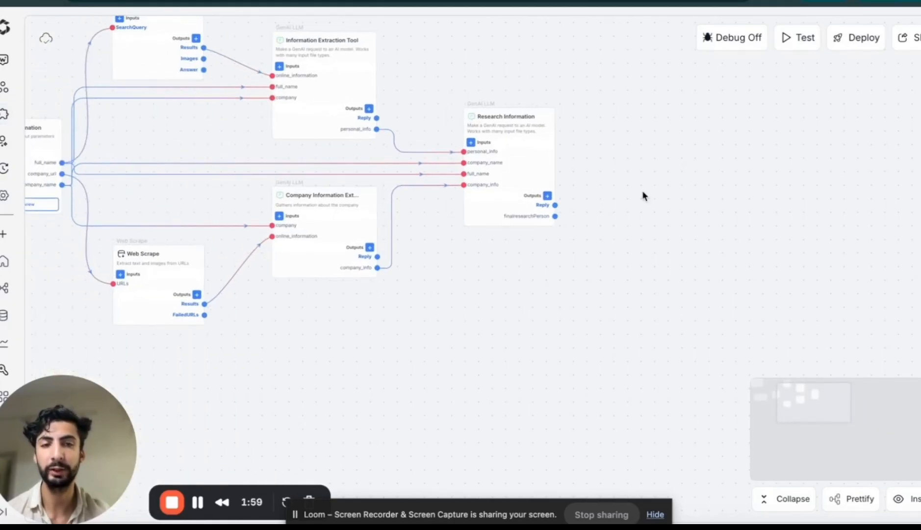
drag(468, 284, 733, 307)
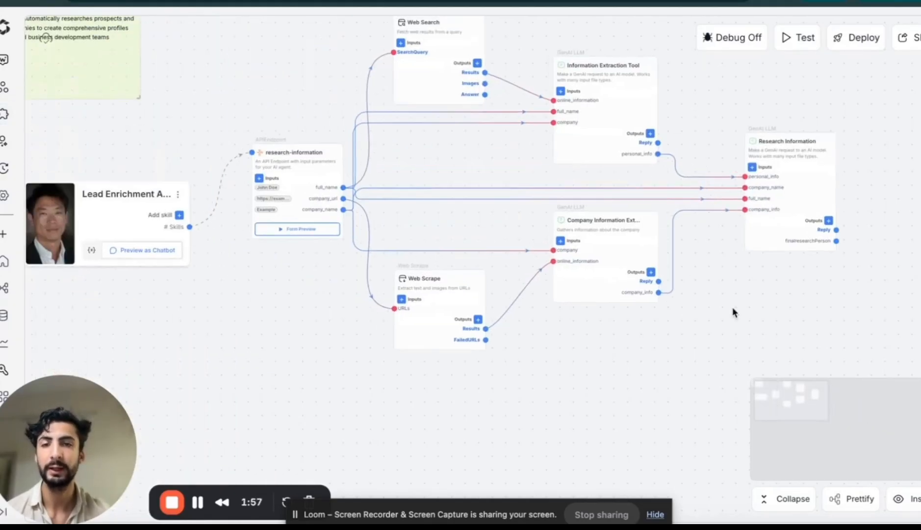
drag(446, 152, 515, 188)
drag(294, 323, 404, 324)
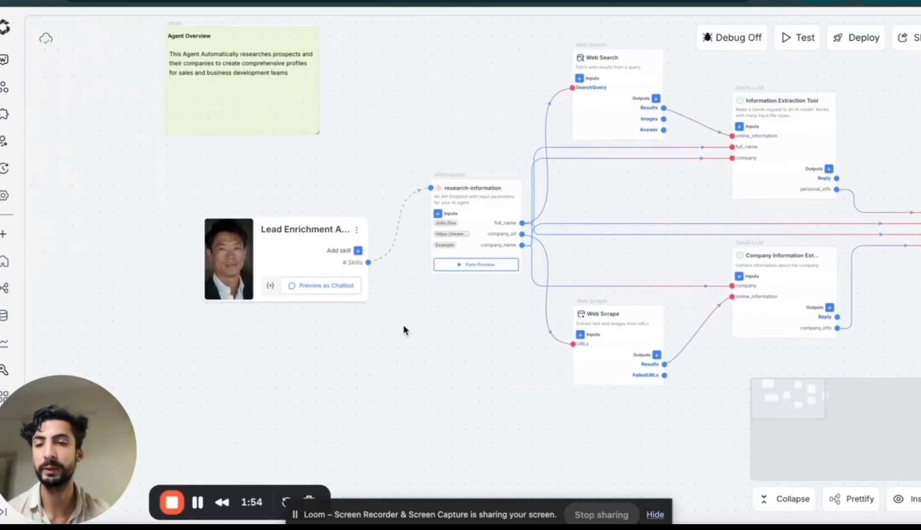
drag(285, 253, 278, 226)
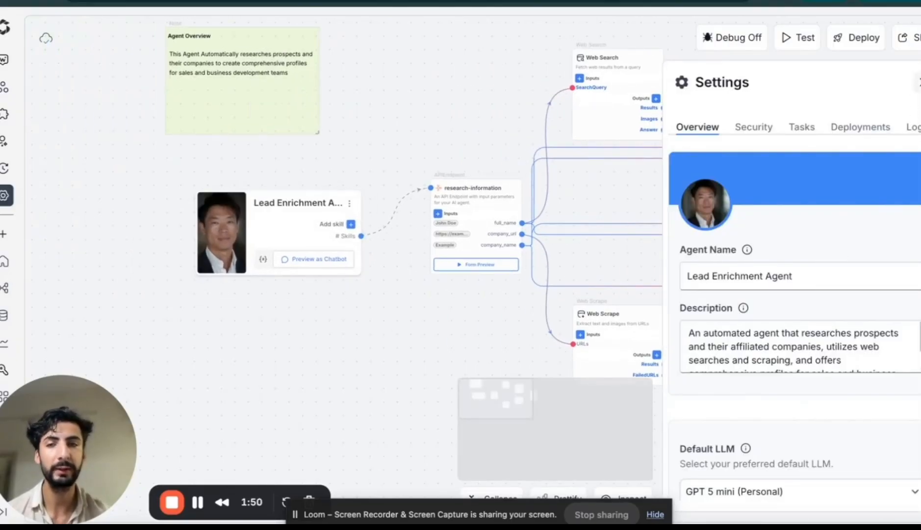
click(920, 82)
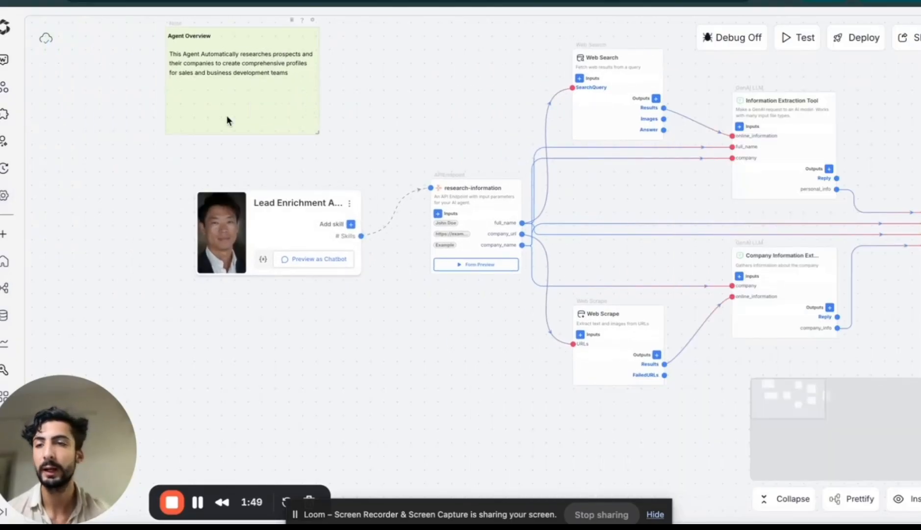
Review the agent's settings overview and its task options, including chat, skills, tools and schedule, then close the settings
click(6, 199)
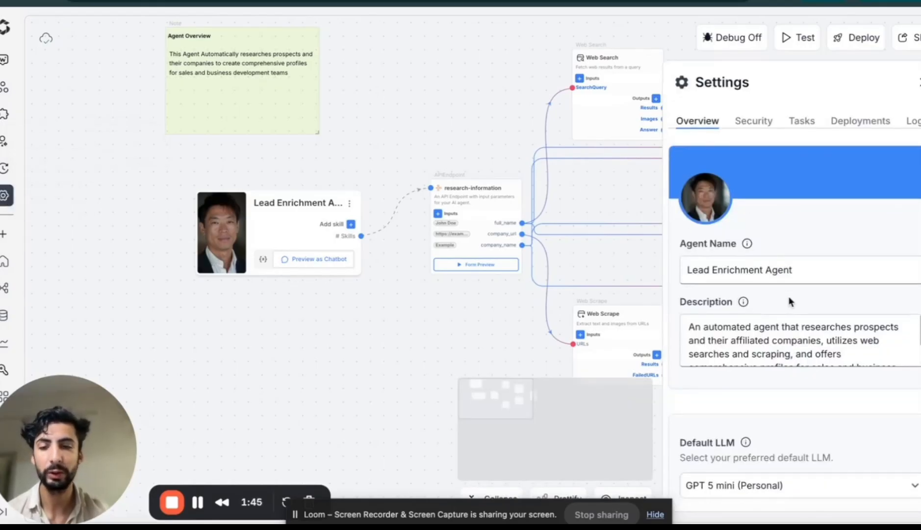
scroll(767, 380, down, 1)
scroll(785, 245, up, 1)
click(802, 128)
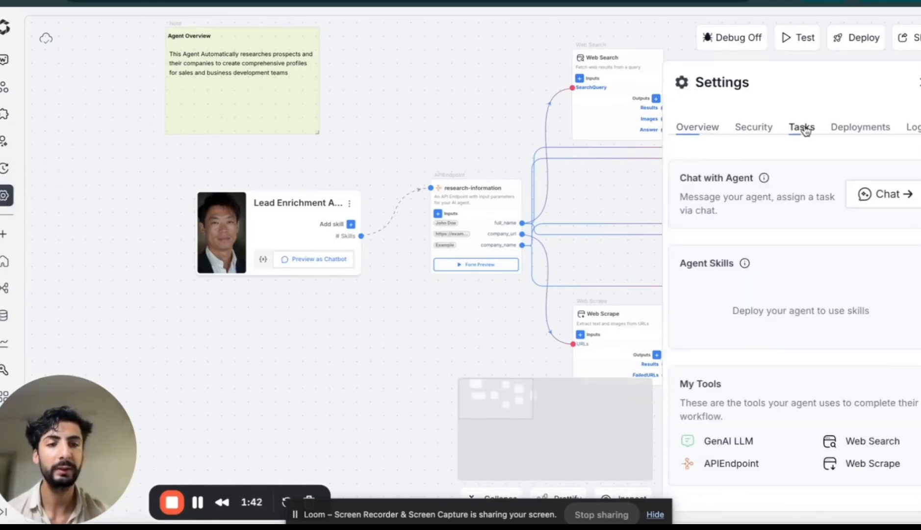
scroll(804, 356, down, 4)
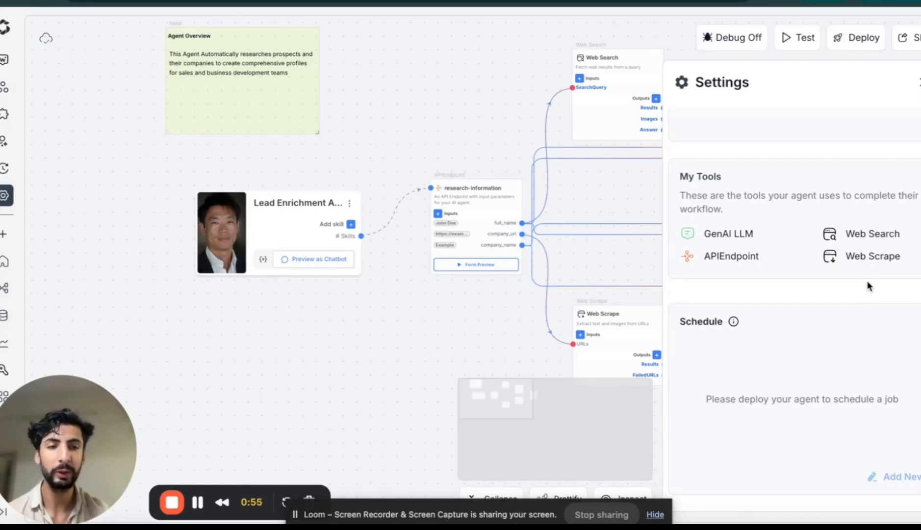
click(916, 83)
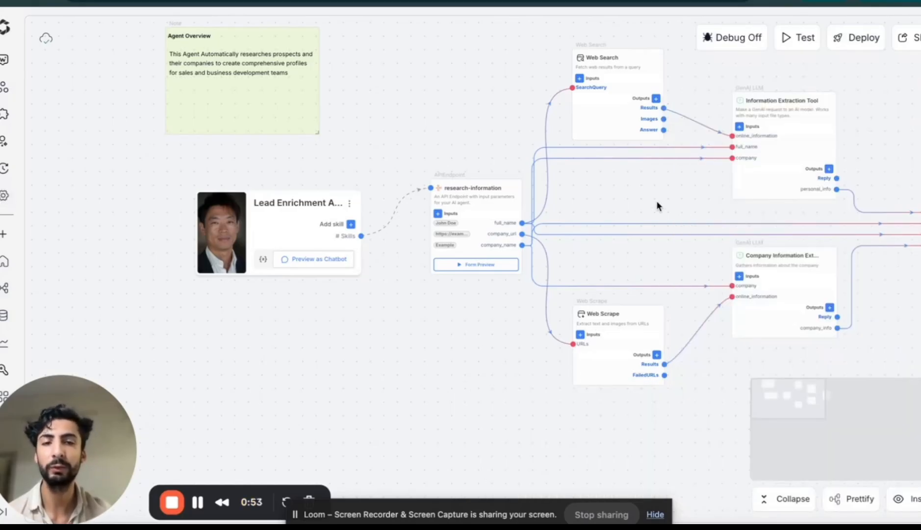
Switch to the SmythOS Academy site and browse the courses under All Courses
scroll(656, 200, right, 4)
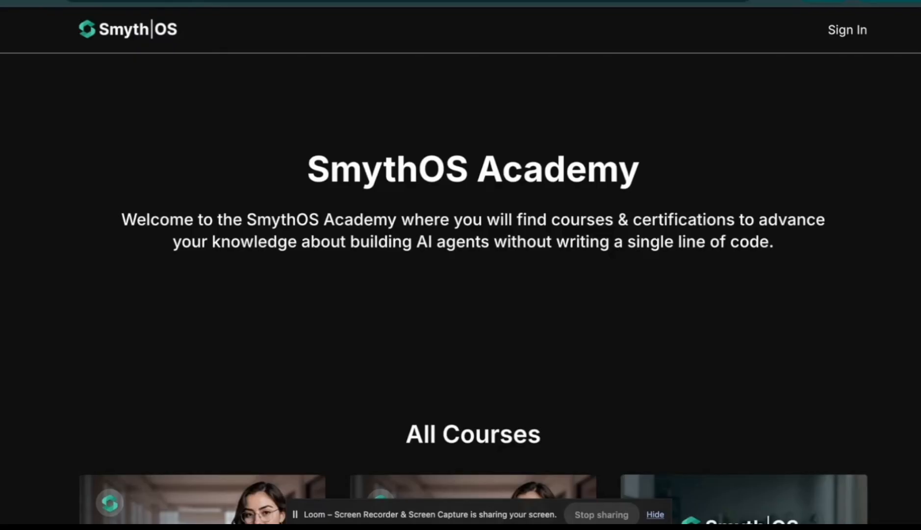
scroll(446, 310, down, 5)
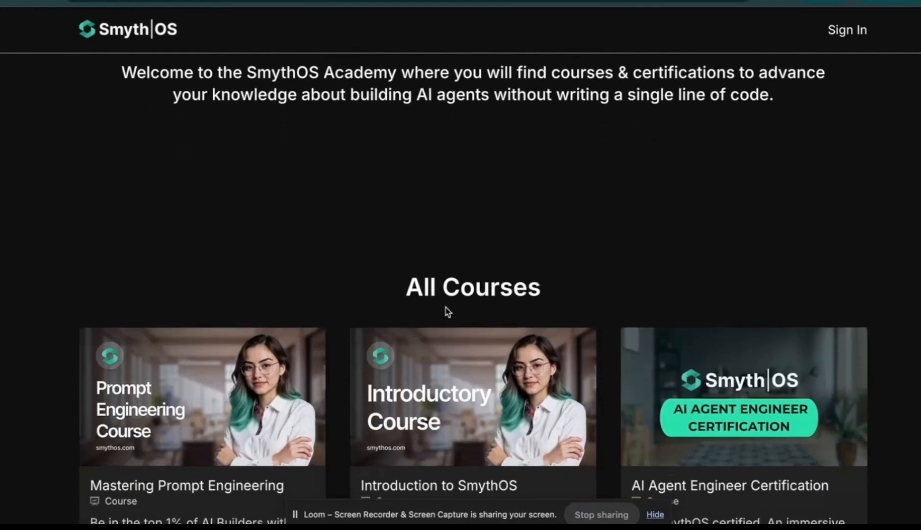
scroll(353, 227, down, 3)
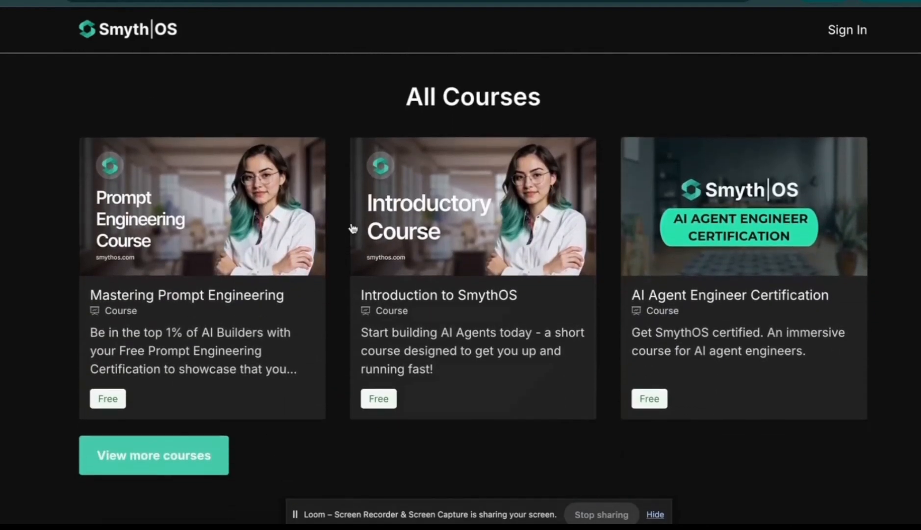